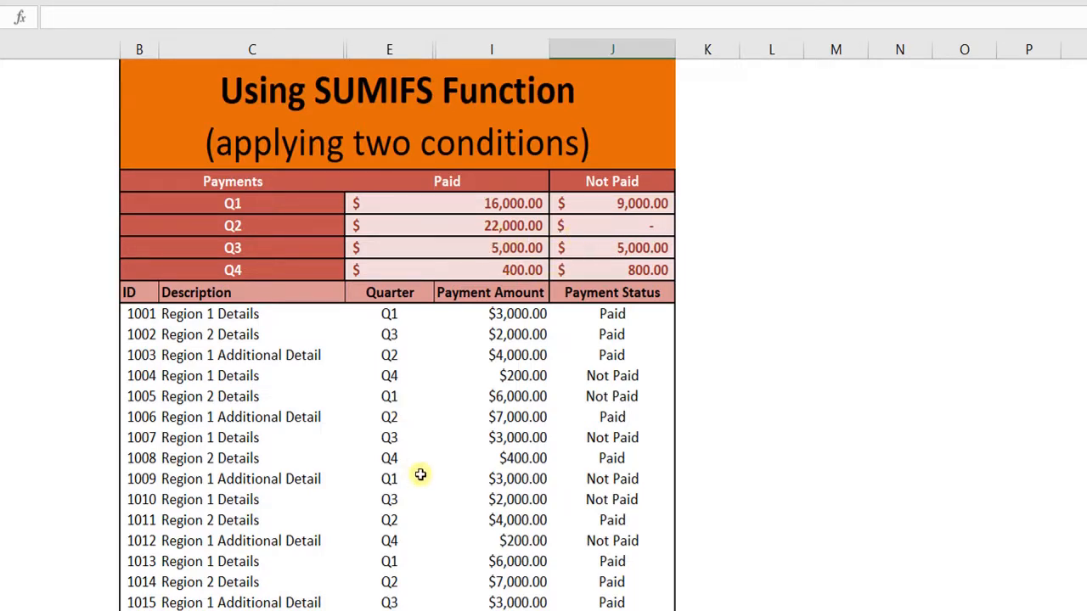
Step: Switch to the SumIF Plain sheet and select the empty Paid cell for Q1 in the payments summary
{"action": "left_click", "coordinate": [85, 606]}
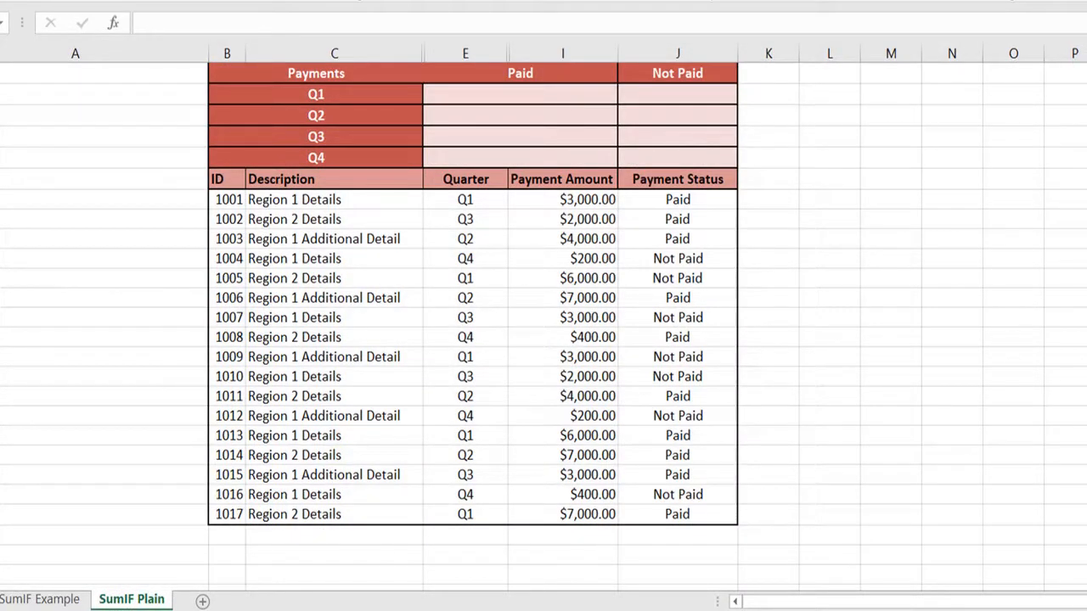
{"action": "left_click", "coordinate": [520, 94]}
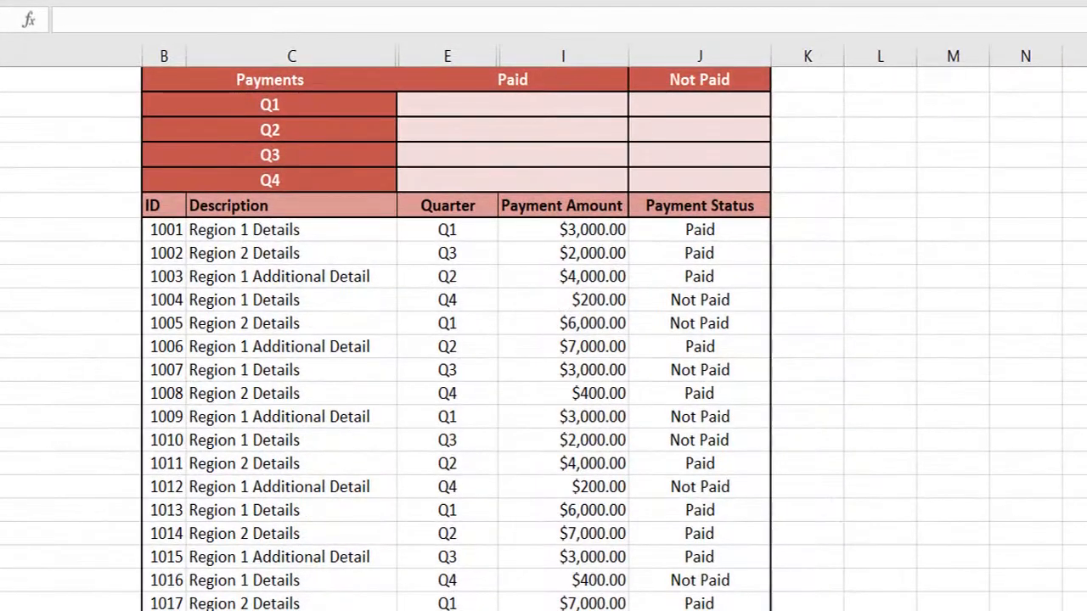
{"action": "scroll", "coordinate": [519, 339], "scroll_direction": "up", "scroll_amount": 1}
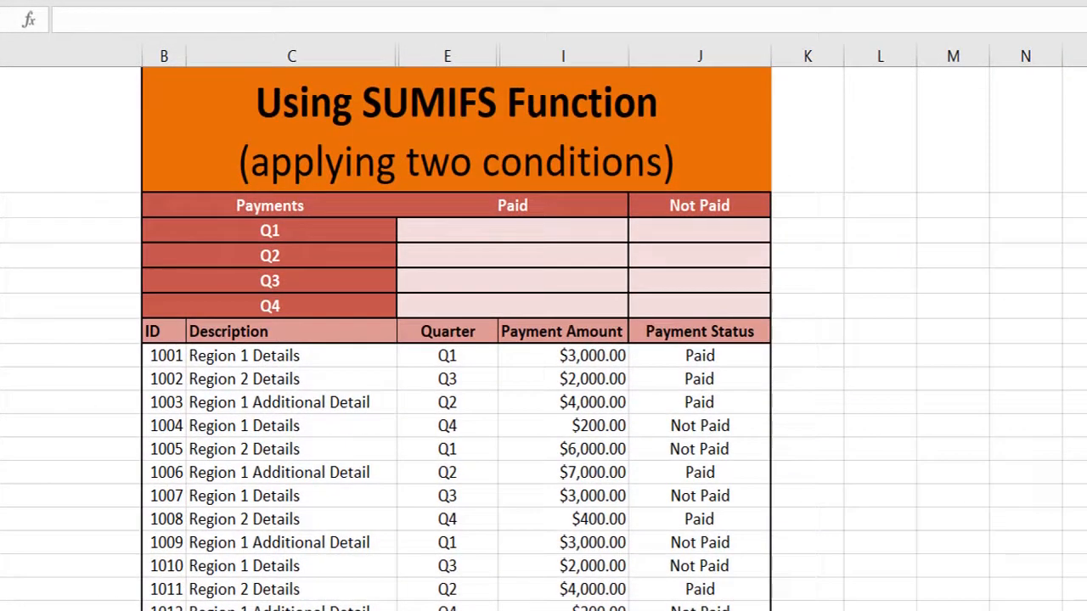
{"action": "key", "text": "Left"}
{"action": "key", "text": "Left"}
{"action": "key", "text": "Left"}
{"action": "key", "text": "Left"}
{"action": "key", "text": "Left"}
{"action": "key", "text": "Left"}
{"action": "key", "text": "Down"}
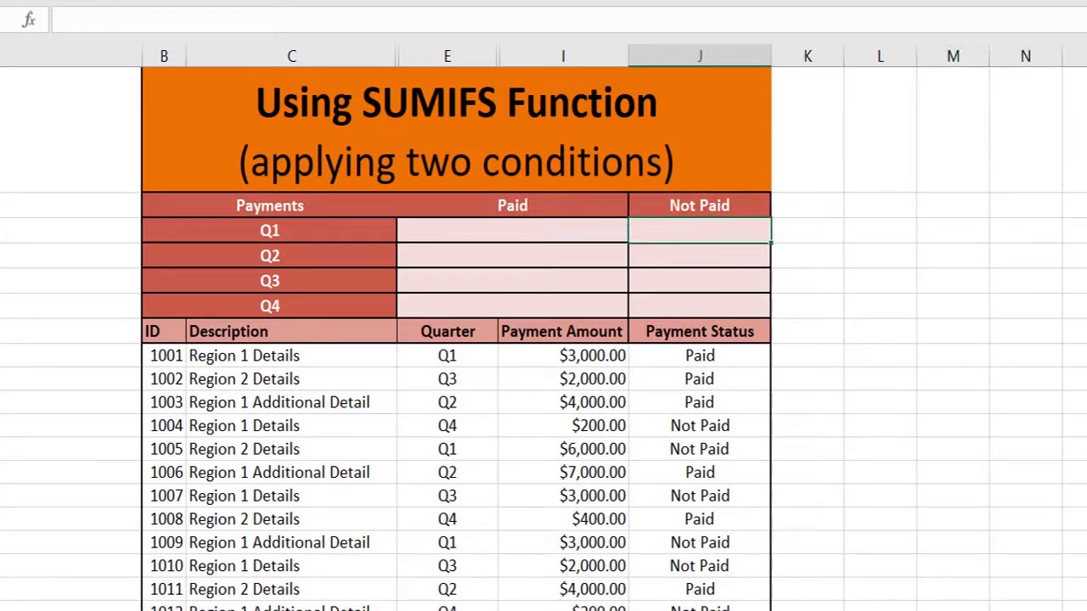
{"action": "key", "text": "Left"}
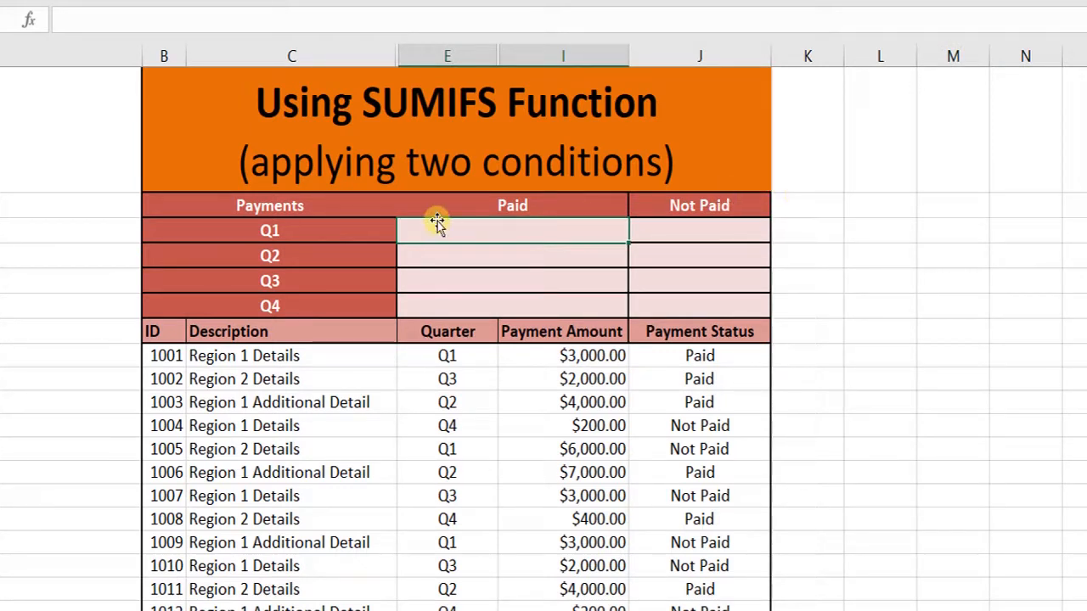
Step: Insert the SUMIFS function in the Q1 Paid cell and move its arguments dialog clear of the table
{"action": "left_click", "coordinate": [30, 20]}
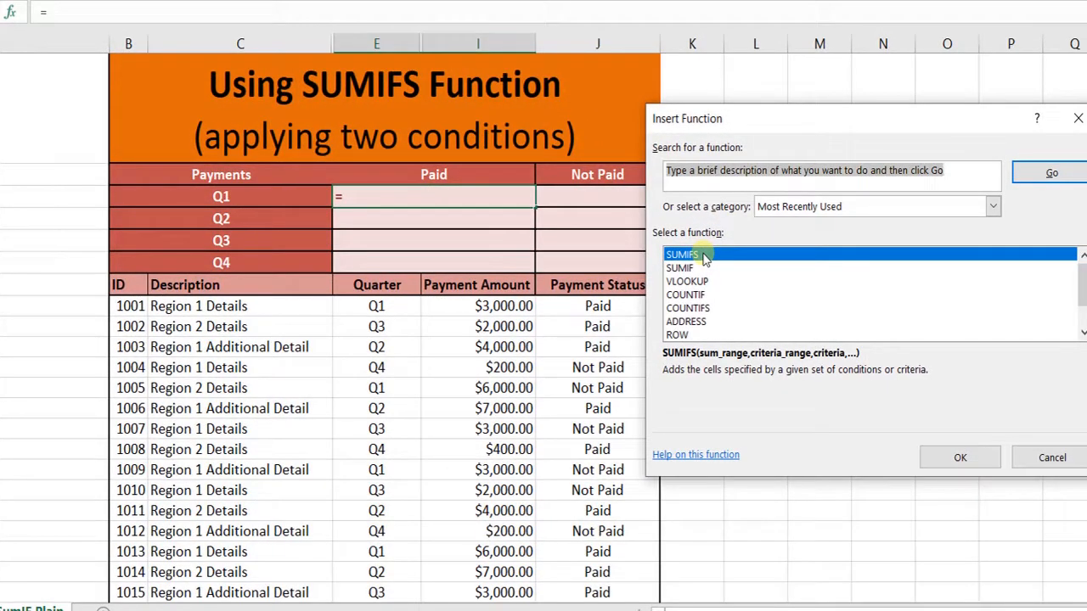
{"action": "left_click", "coordinate": [703, 256]}
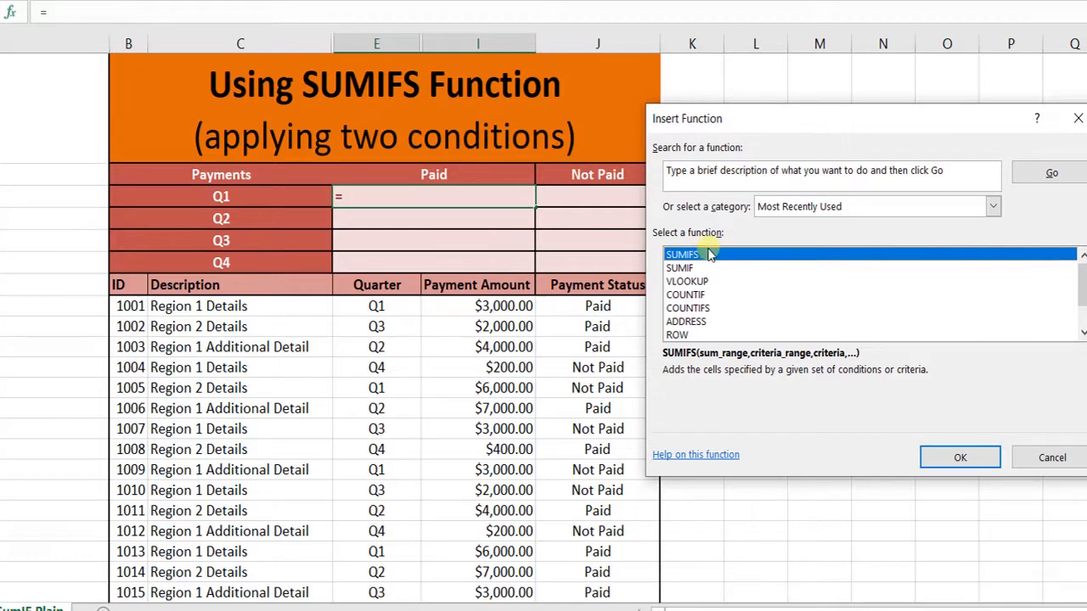
{"action": "left_click", "coordinate": [960, 458]}
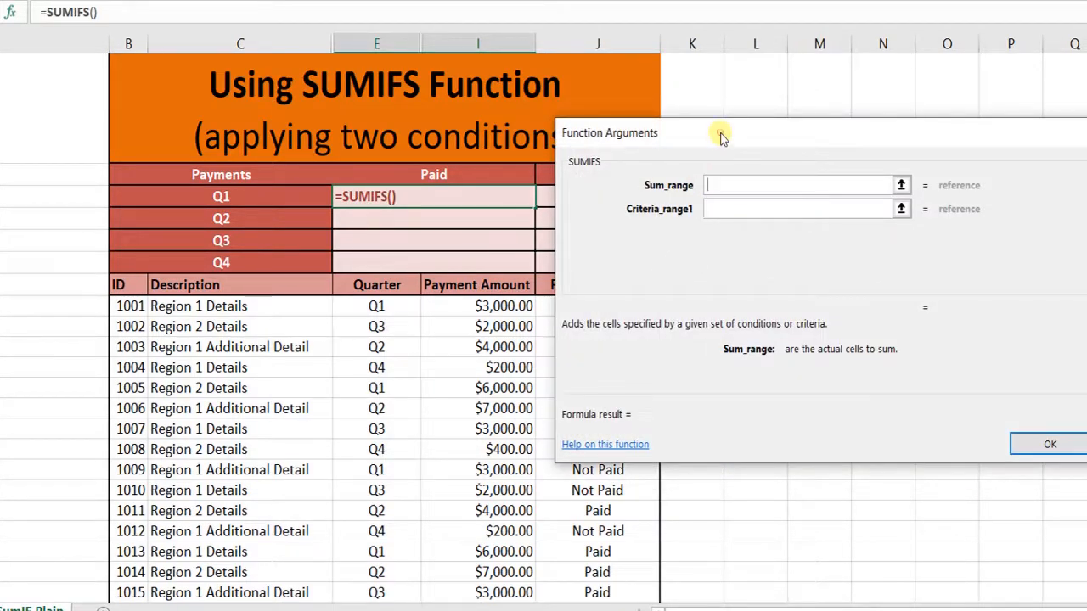
{"action": "left_click_drag", "start_coordinate": [720, 136], "coordinate": [821, 271]}
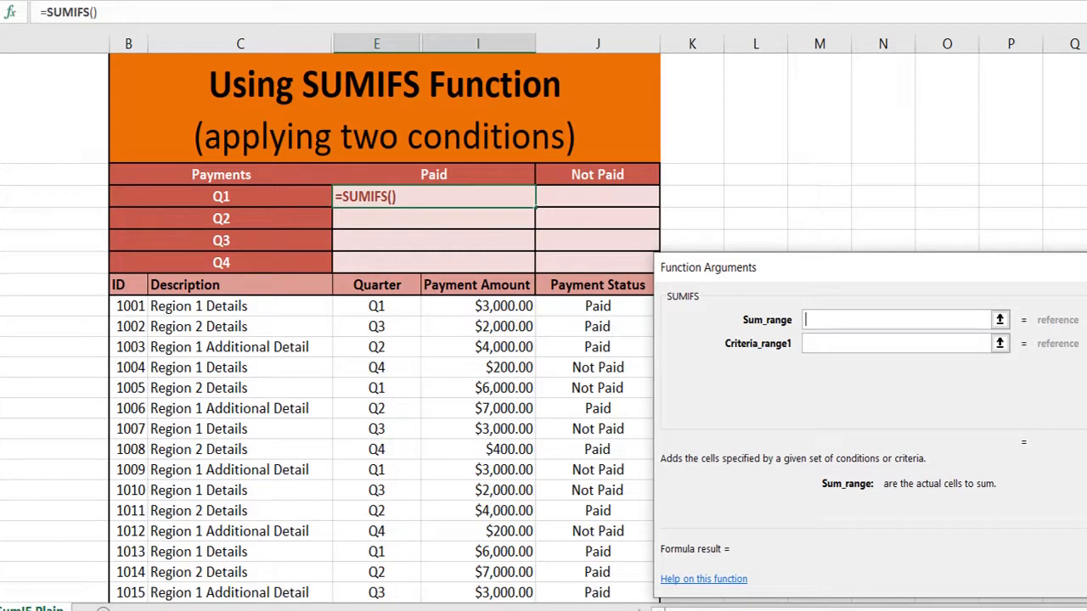
{"action": "scroll", "coordinate": [335, 318], "scroll_direction": "right", "scroll_amount": 3}
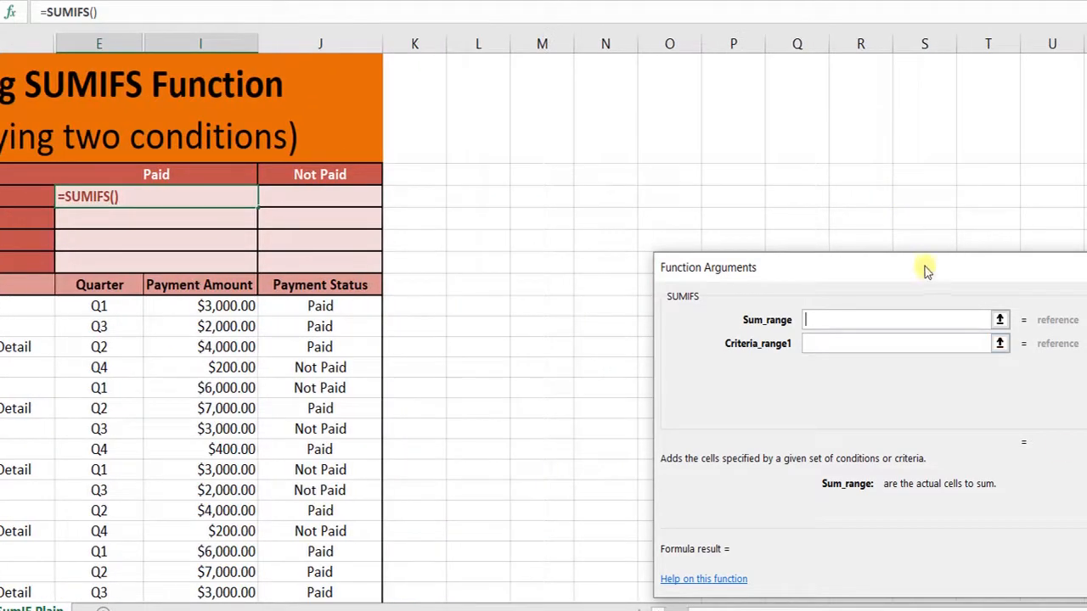
{"action": "left_click_drag", "start_coordinate": [926, 270], "coordinate": [701, 190]}
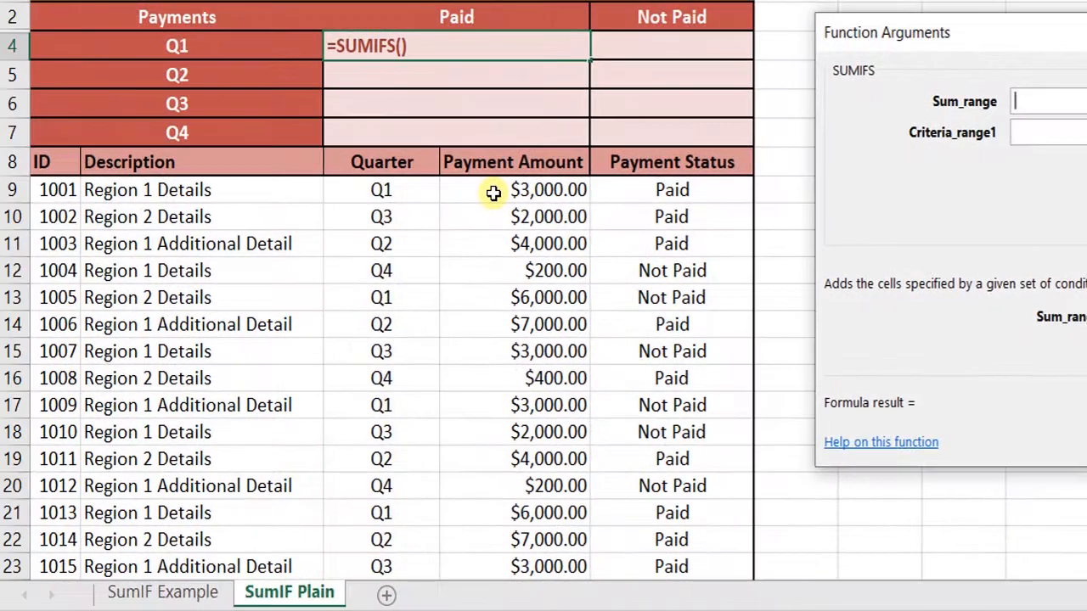
Step: Set Sum_range to the payment amounts in I9:I25
{"action": "left_click", "coordinate": [494, 192]}
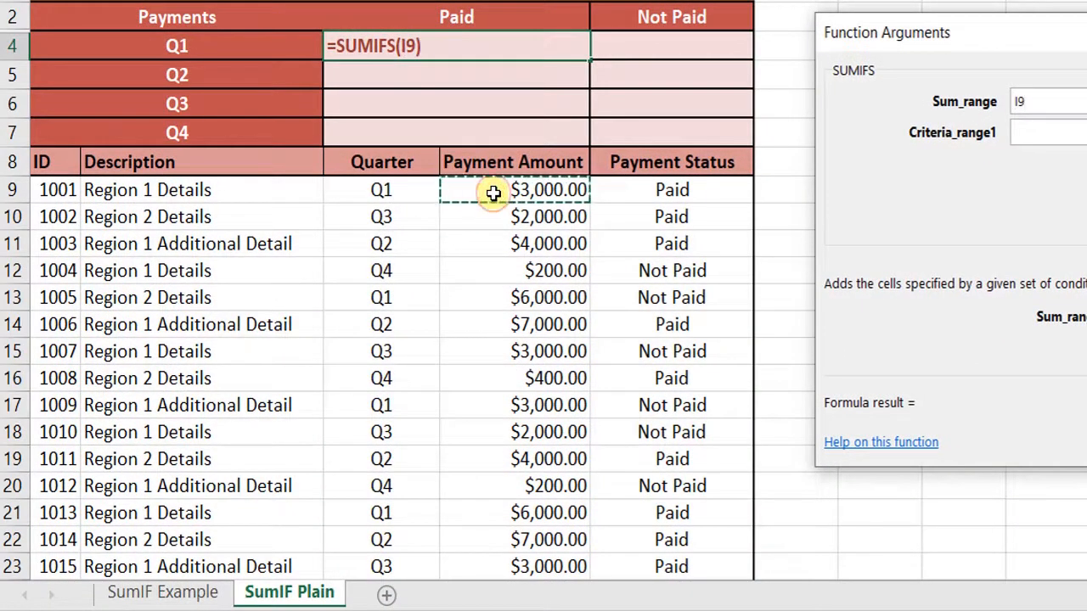
{"action": "key", "text": "shift+Down"}
{"action": "key", "text": "shift+Down"}
{"action": "key", "text": "shift+Down"}
{"action": "key", "text": "shift+Down"}
{"action": "key", "text": "shift+Down"}
{"action": "key", "text": "shift+Down"}
{"action": "key", "text": "shift+Down"}
{"action": "key", "text": "shift+Down"}
{"action": "key", "text": "shift+Down"}
{"action": "key", "text": "shift+Down"}
{"action": "key", "text": "shift+Down"}
{"action": "key", "text": "shift+Down"}
{"action": "key", "text": "shift+Down"}
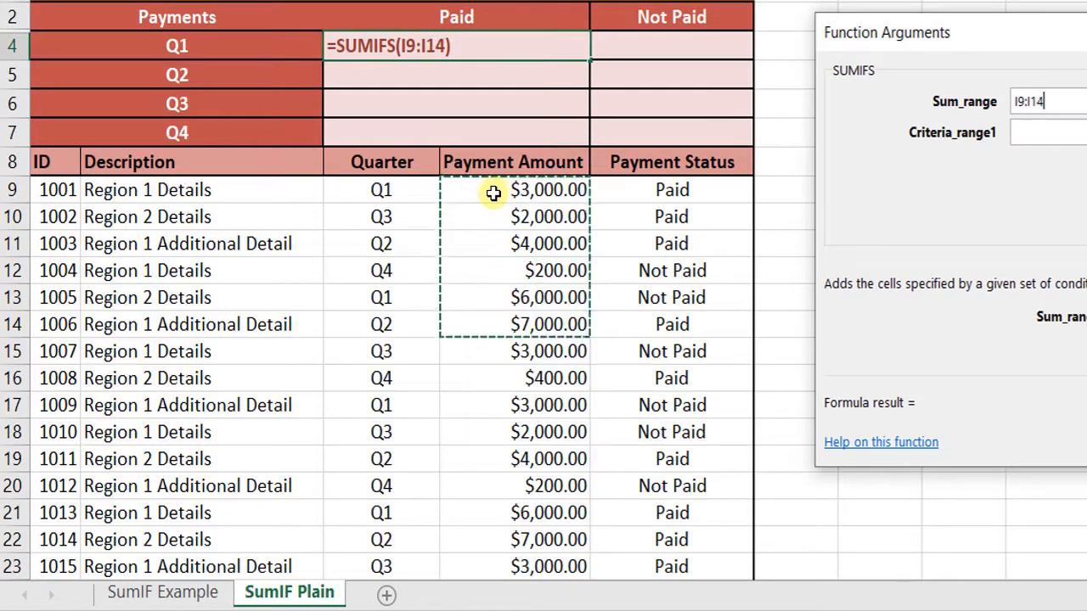
{"action": "key", "text": "shift+Down"}
{"action": "key", "text": "shift+Down"}
{"action": "key", "text": "shift+Down"}
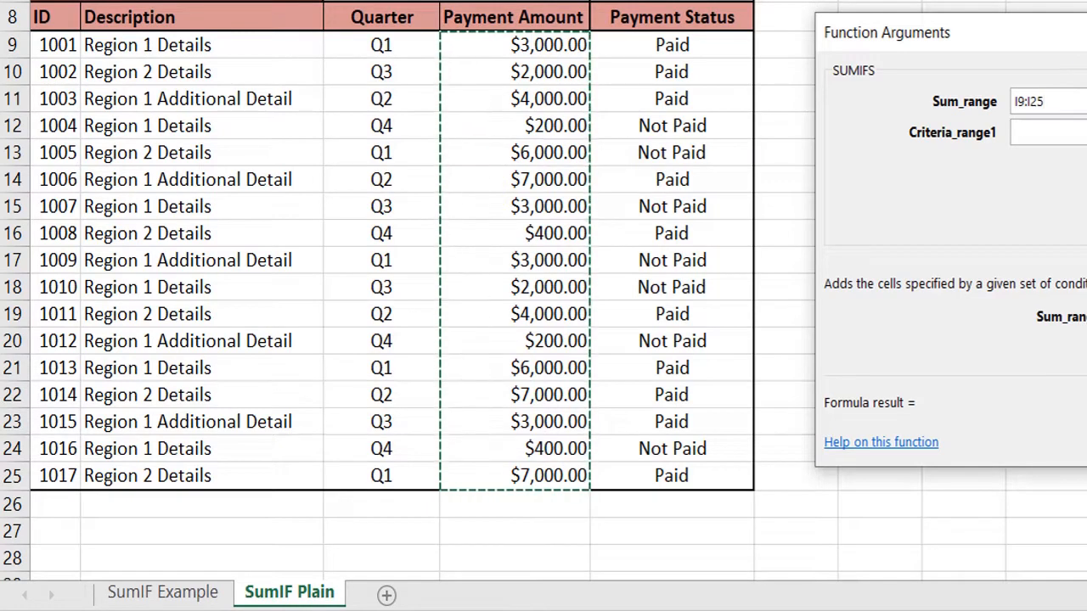
Step: Set Criteria_range1 to the quarters in E9:E25 and Criteria1 to the Q1 label in B4
{"action": "left_click", "coordinate": [1015, 132]}
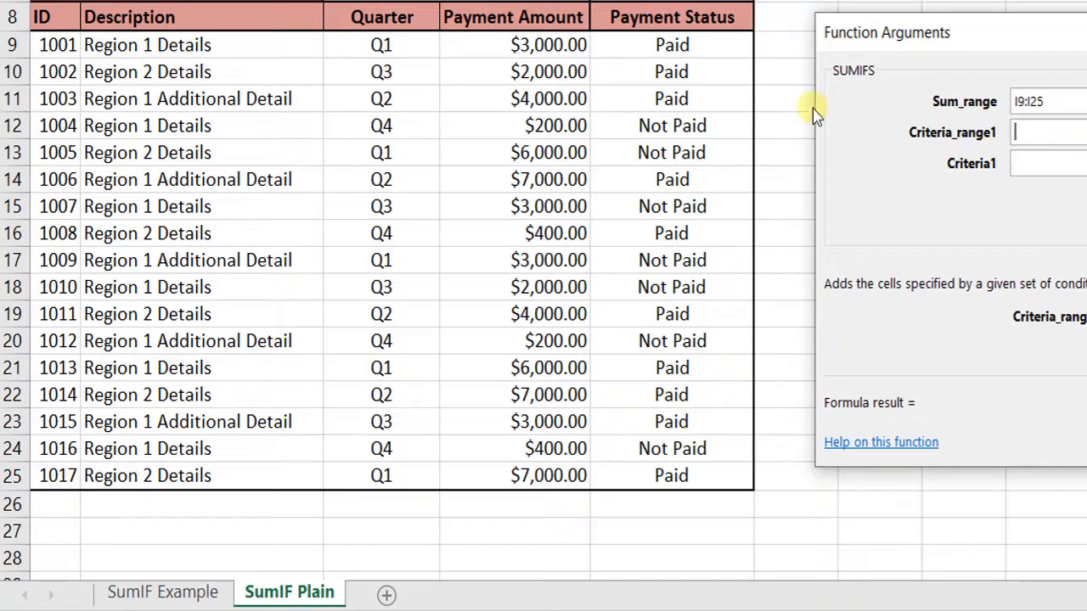
{"action": "left_click", "coordinate": [388, 45]}
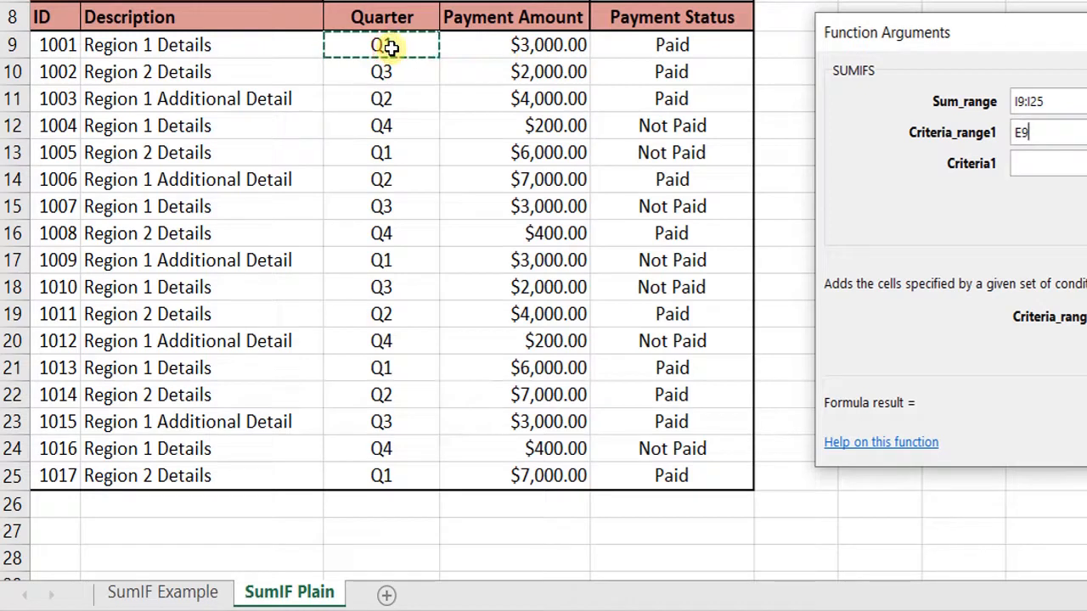
{"action": "key", "text": "shift+Down"}
{"action": "key", "text": "shift+Down"}
{"action": "key", "text": "shift+Down"}
{"action": "key", "text": "shift+Down"}
{"action": "key", "text": "shift+Down"}
{"action": "key", "text": "shift+Down"}
{"action": "key", "text": "shift+Down"}
{"action": "key", "text": "shift+Down"}
{"action": "key", "text": "shift+Down"}
{"action": "key", "text": "shift+Down"}
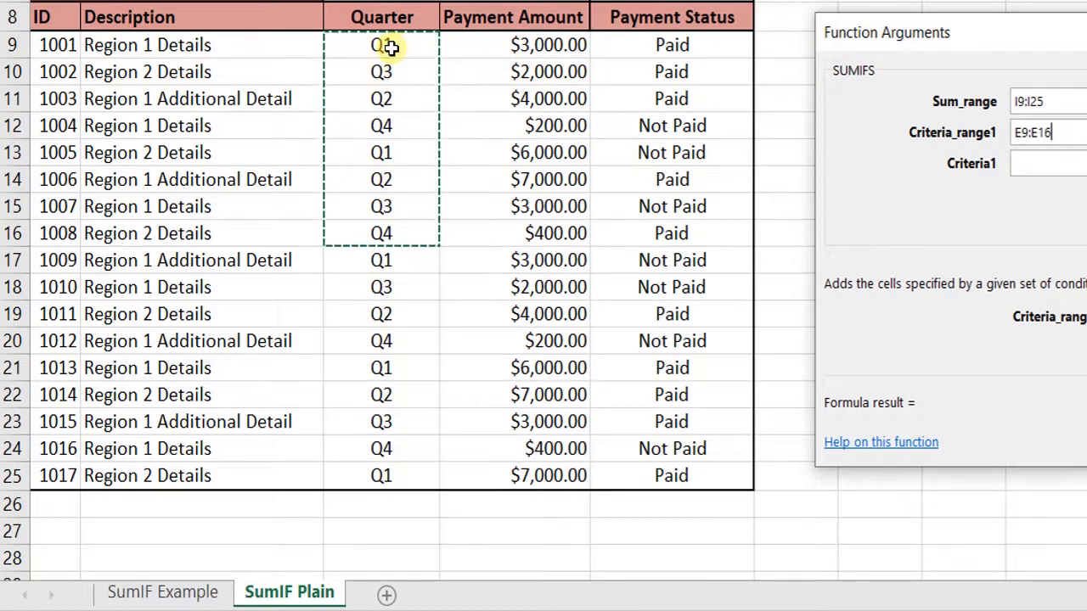
{"action": "key", "text": "shift+Down"}
{"action": "key", "text": "shift+Down"}
{"action": "key", "text": "shift+Down"}
{"action": "key", "text": "shift+Down"}
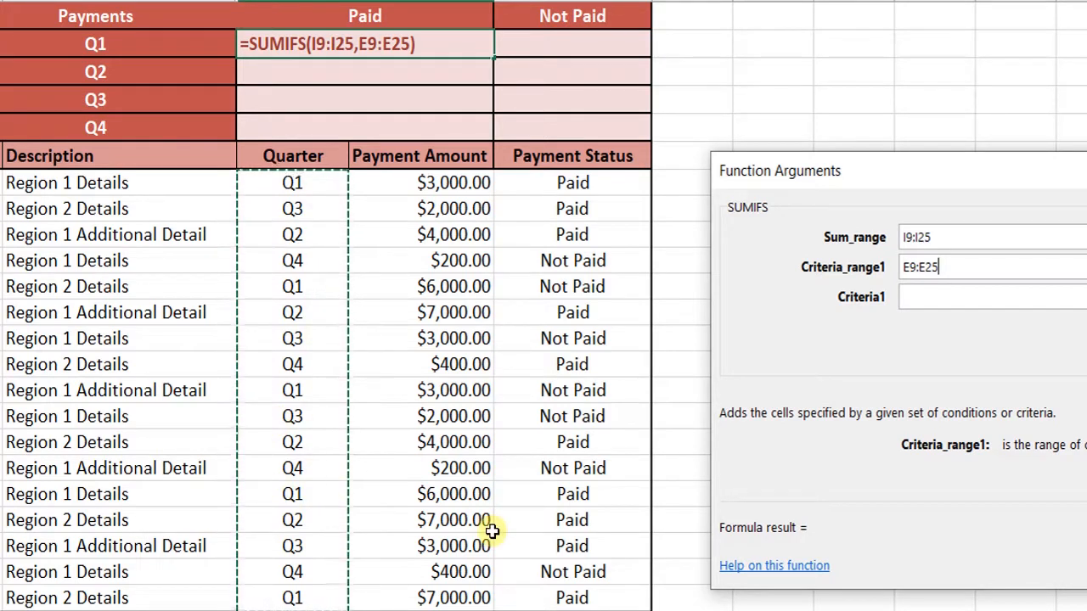
{"action": "left_click", "coordinate": [1032, 294]}
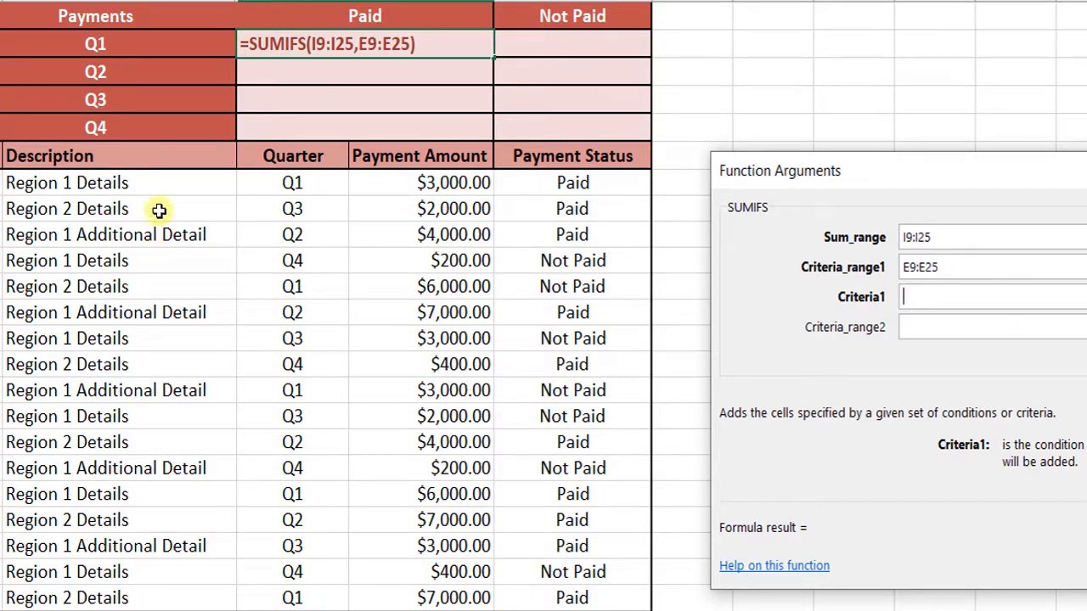
{"action": "left_click", "coordinate": [100, 44]}
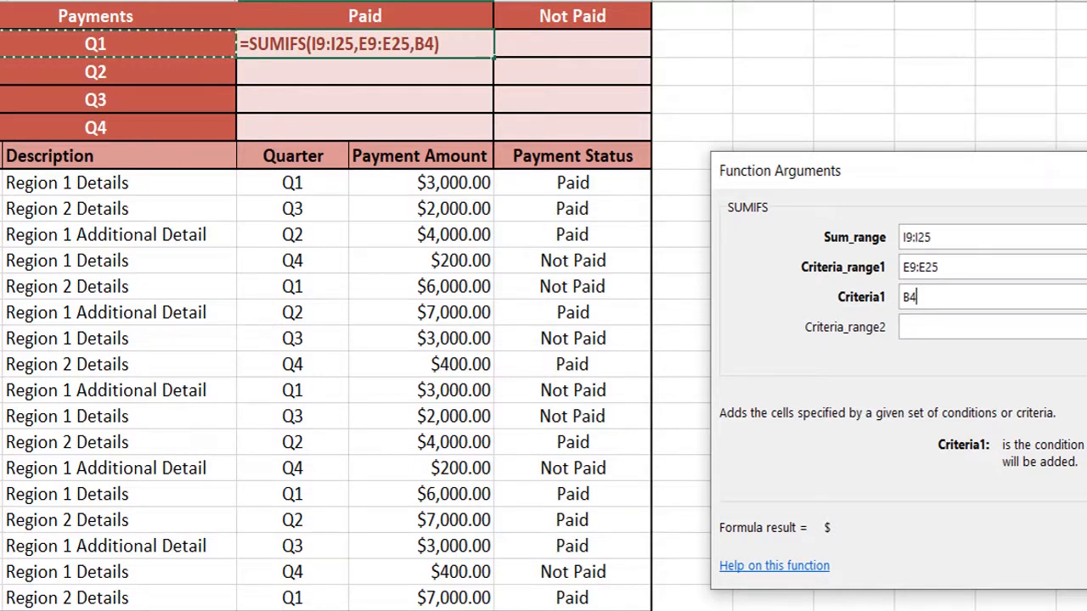
Step: Set Criteria_range2 to the payment statuses in J9:J25
{"action": "left_click", "coordinate": [1008, 325]}
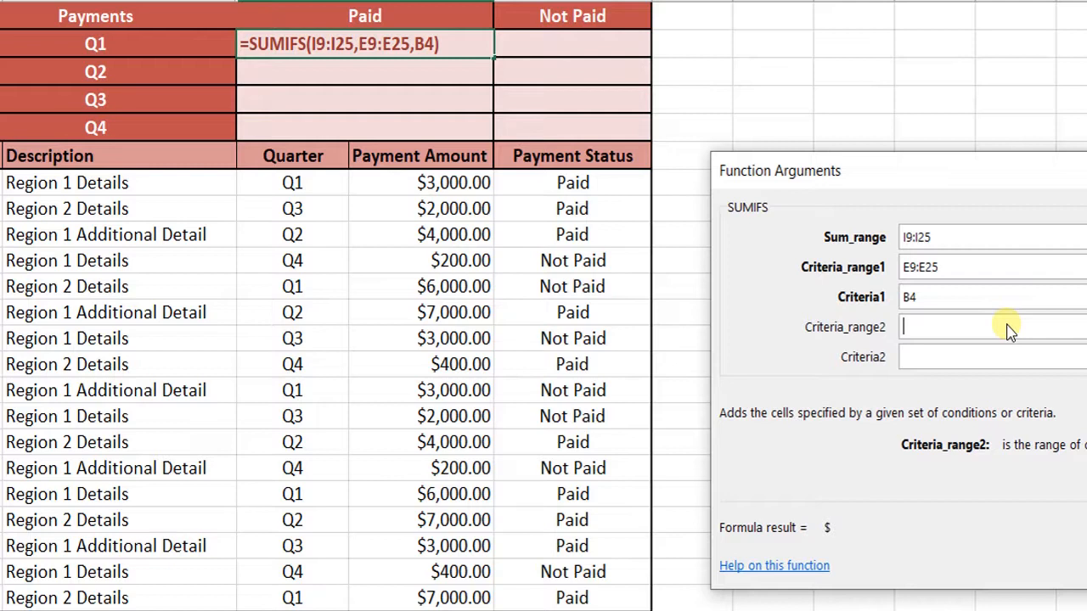
{"action": "left_click", "coordinate": [577, 185]}
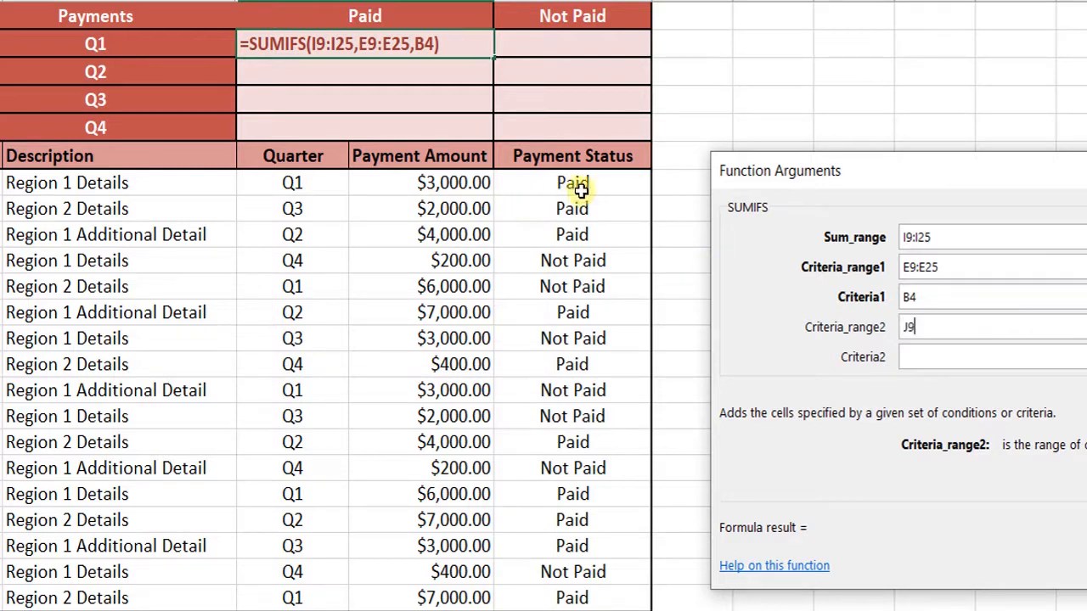
{"action": "key", "text": "shift+Down"}
{"action": "key", "text": "shift+Down"}
{"action": "key", "text": "shift+Down"}
{"action": "key", "text": "shift+Down"}
{"action": "key", "text": "shift+Down"}
{"action": "key", "text": "shift+Down"}
{"action": "key", "text": "shift+Down"}
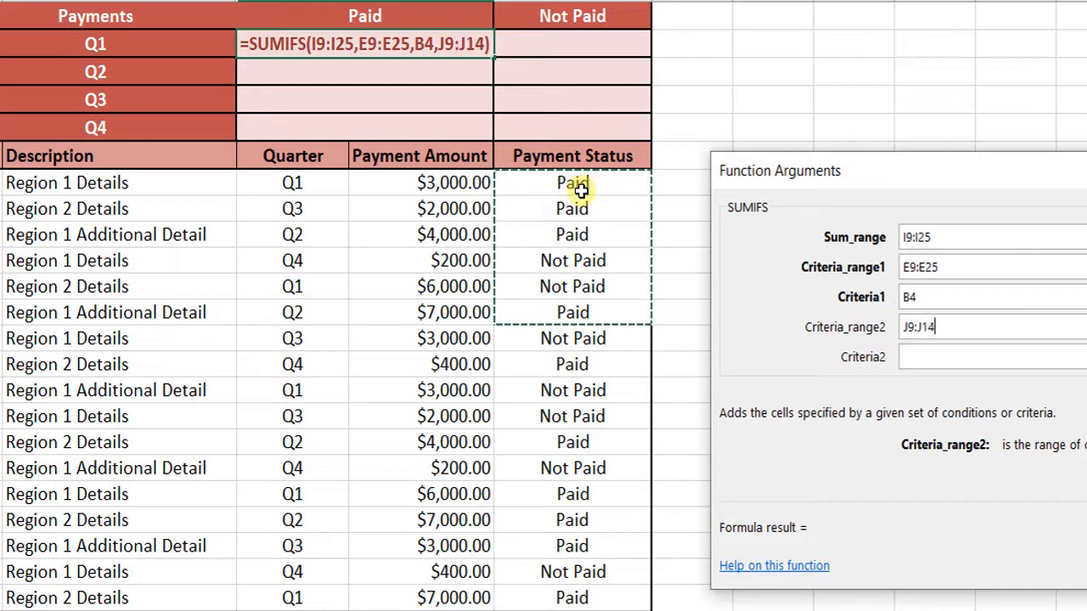
{"action": "key", "text": "shift+Down"}
{"action": "key", "text": "shift+Down"}
{"action": "key", "text": "shift+Down"}
{"action": "key", "text": "shift+Down"}
{"action": "key", "text": "shift+Down"}
{"action": "key", "text": "shift+Down"}
{"action": "key", "text": "shift+Down"}
{"action": "key", "text": "shift+Down"}
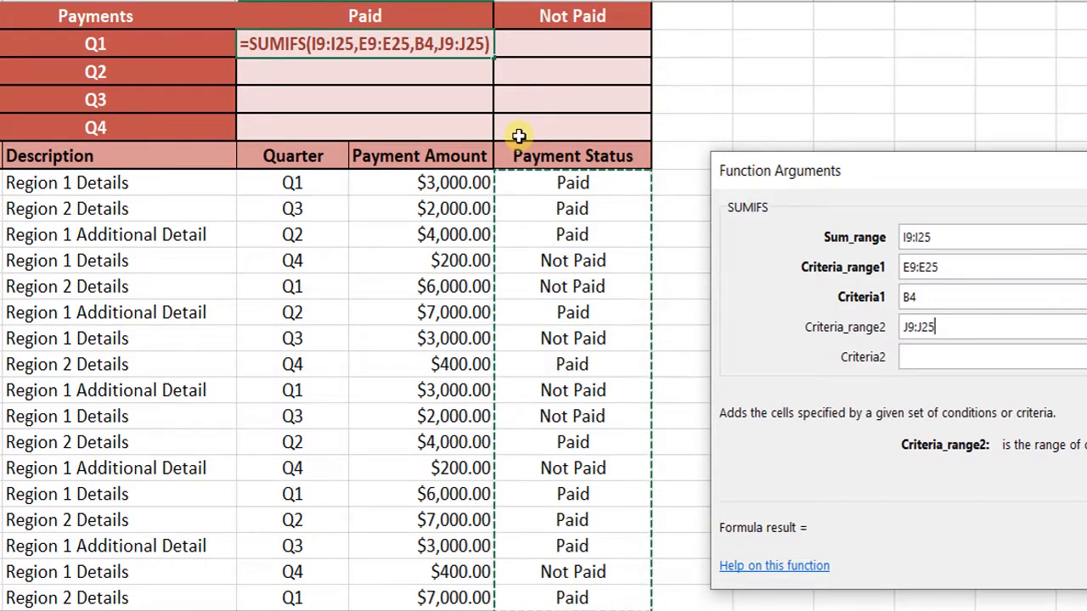
Step: Set Criteria2 to the Paid header in E2 and accept the SUMIFS formula
{"action": "left_click", "coordinate": [987, 359]}
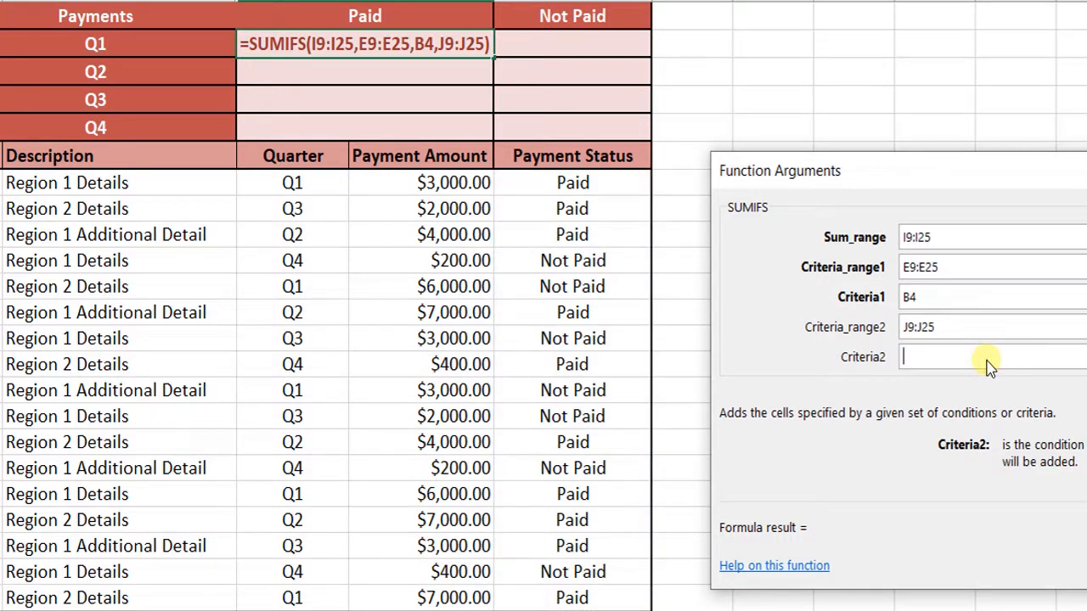
{"action": "left_click", "coordinate": [365, 15]}
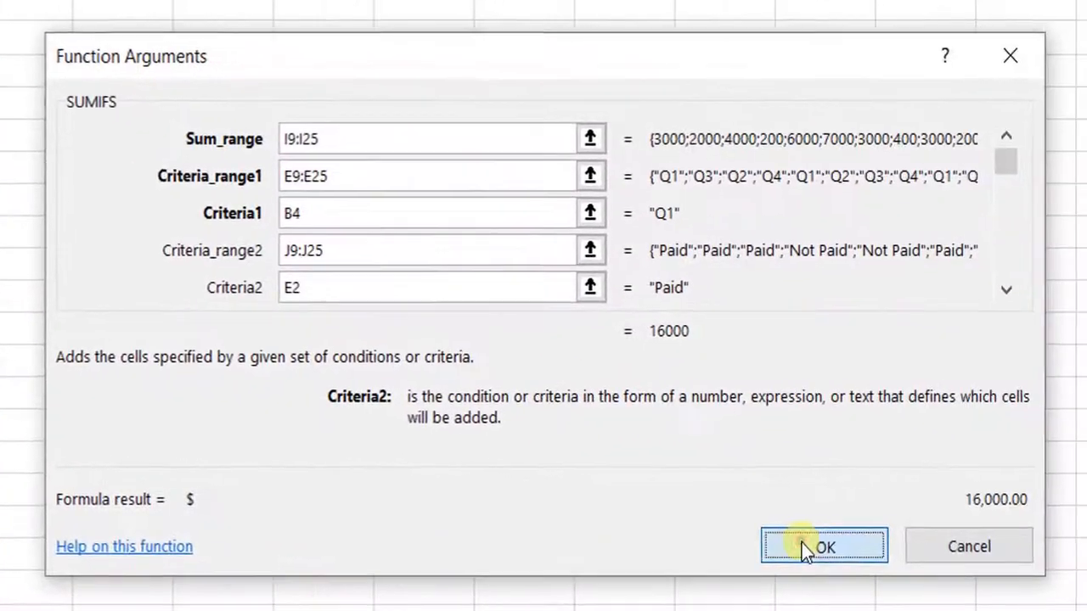
{"action": "left_click", "coordinate": [802, 545]}
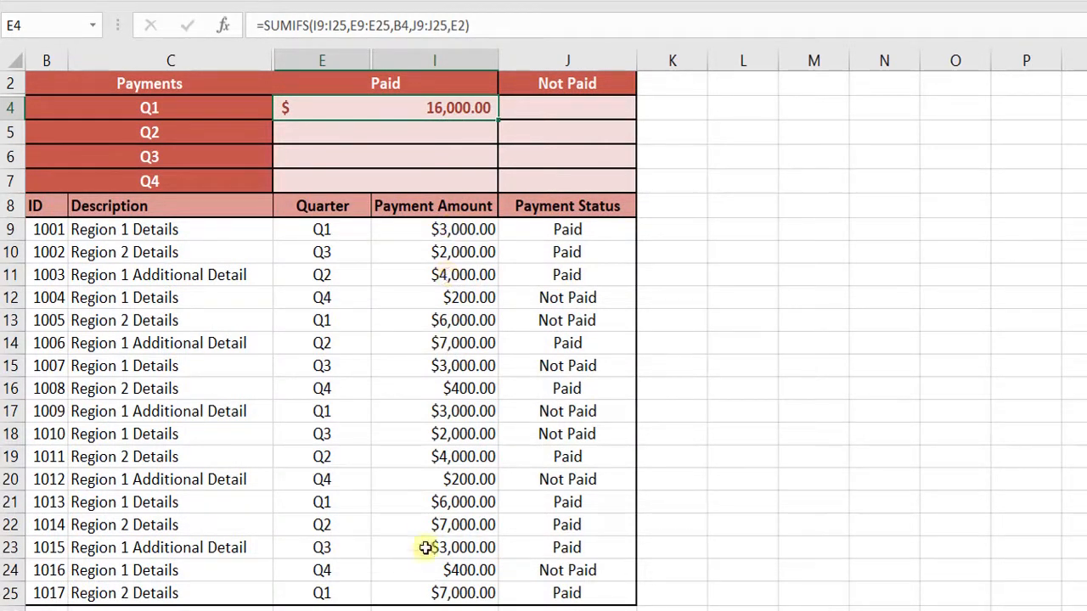
{"action": "left_click", "coordinate": [338, 230]}
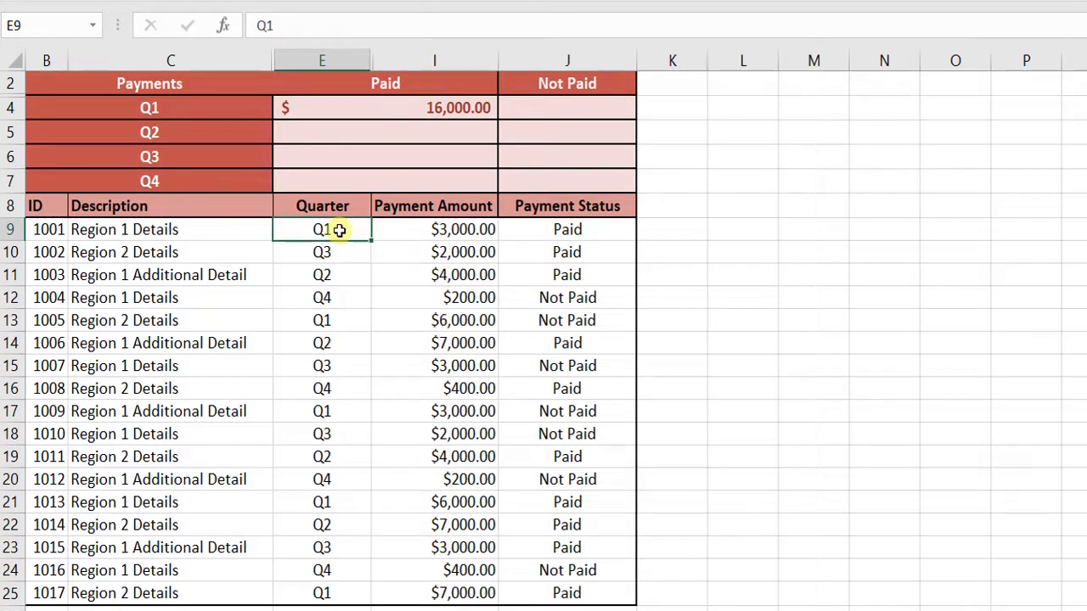
{"action": "left_click", "coordinate": [567, 232]}
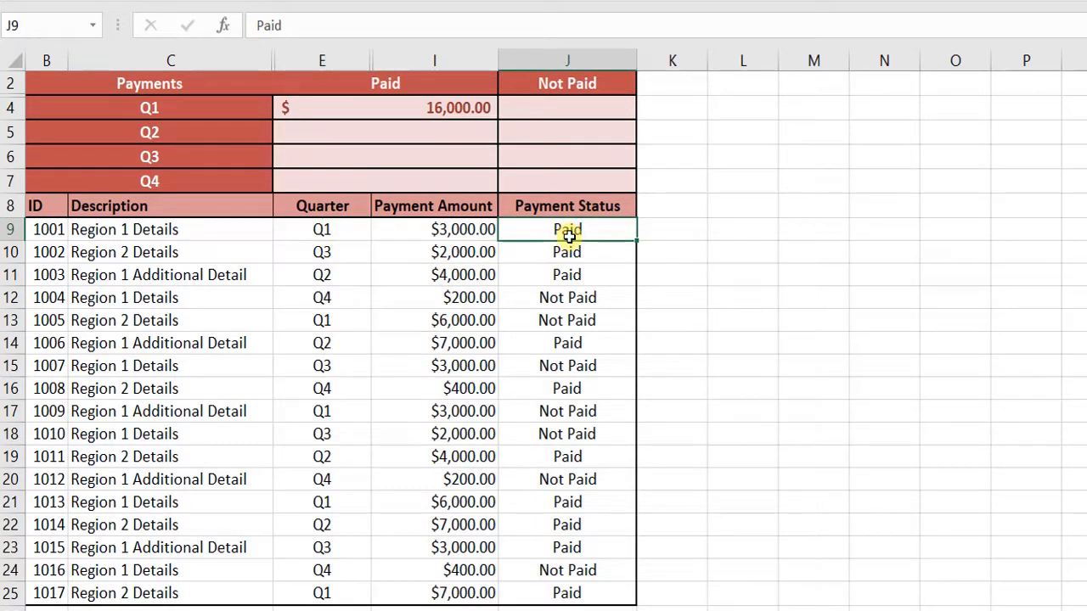
Step: Start a SUMIFS formula directly in the Q1 Not Paid cell J4
{"action": "left_click", "coordinate": [560, 113]}
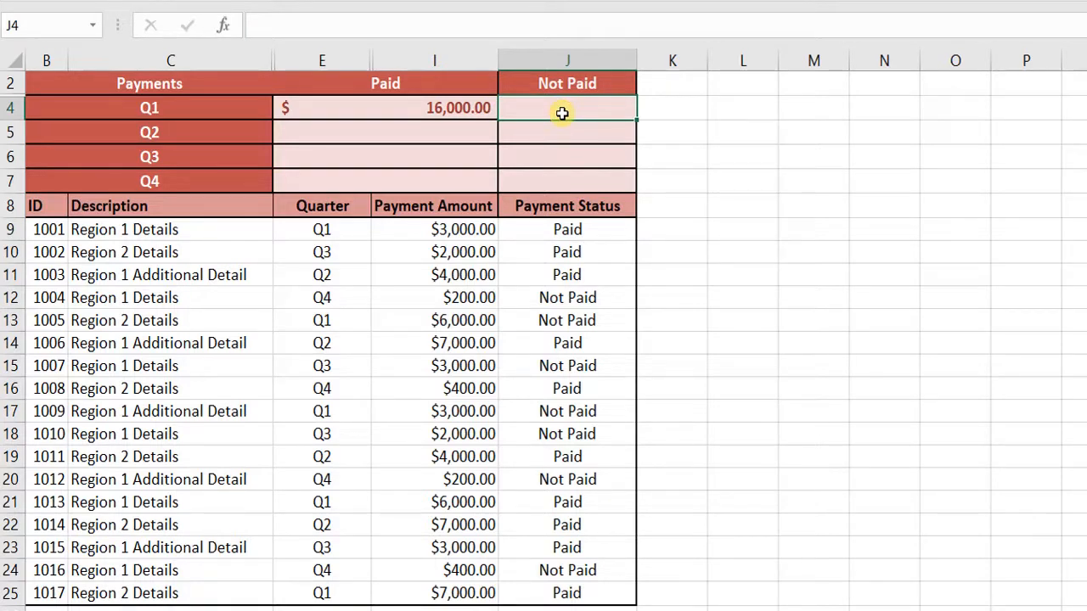
{"action": "type", "text": "="}
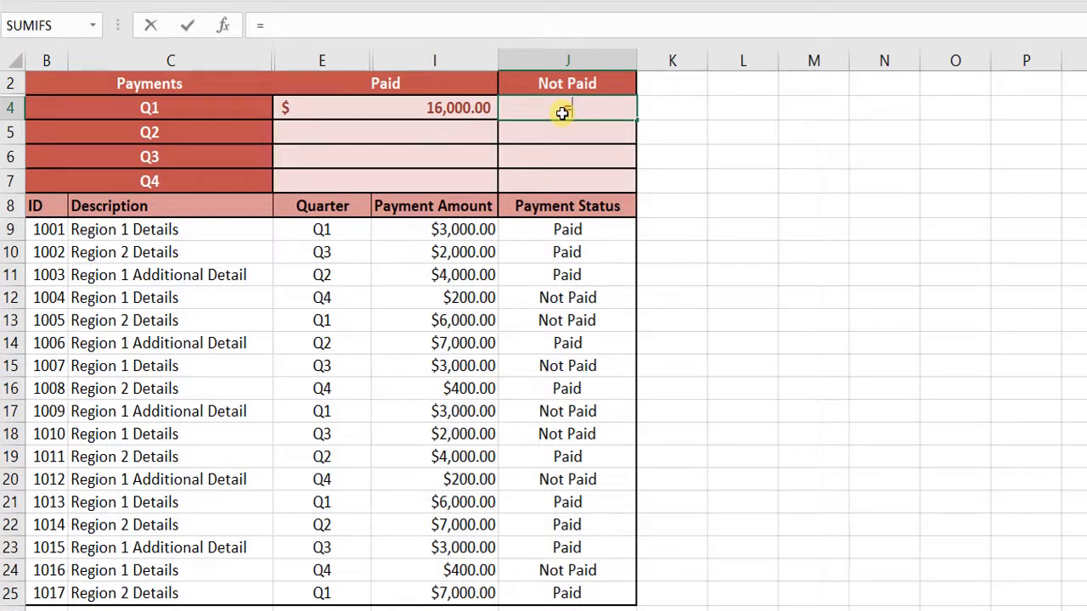
{"action": "type", "text": "sum"}
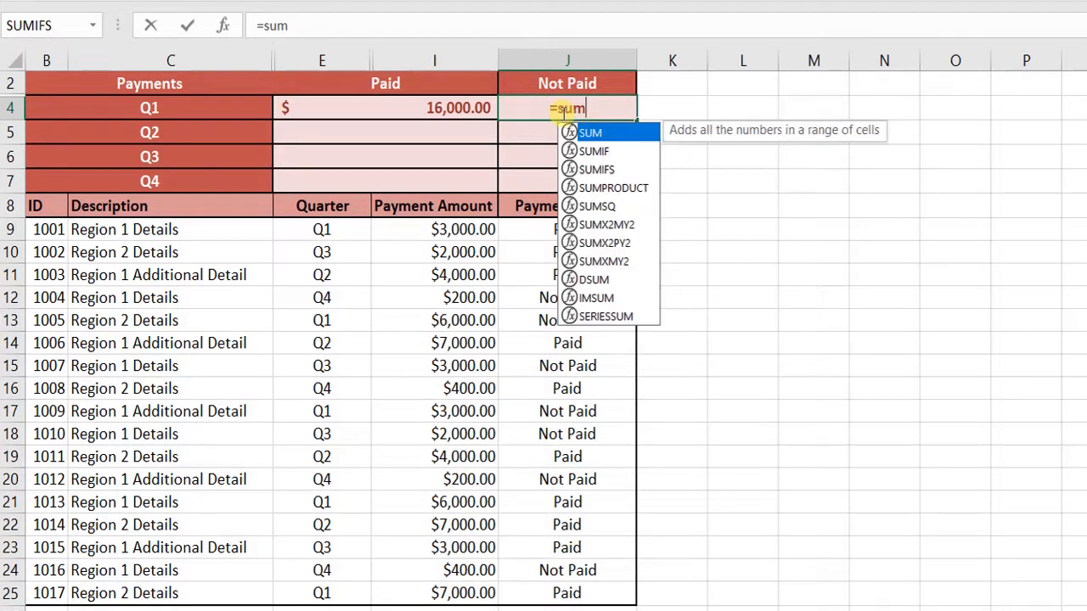
{"action": "left_click", "coordinate": [608, 171]}
{"action": "double_click", "coordinate": [608, 171]}
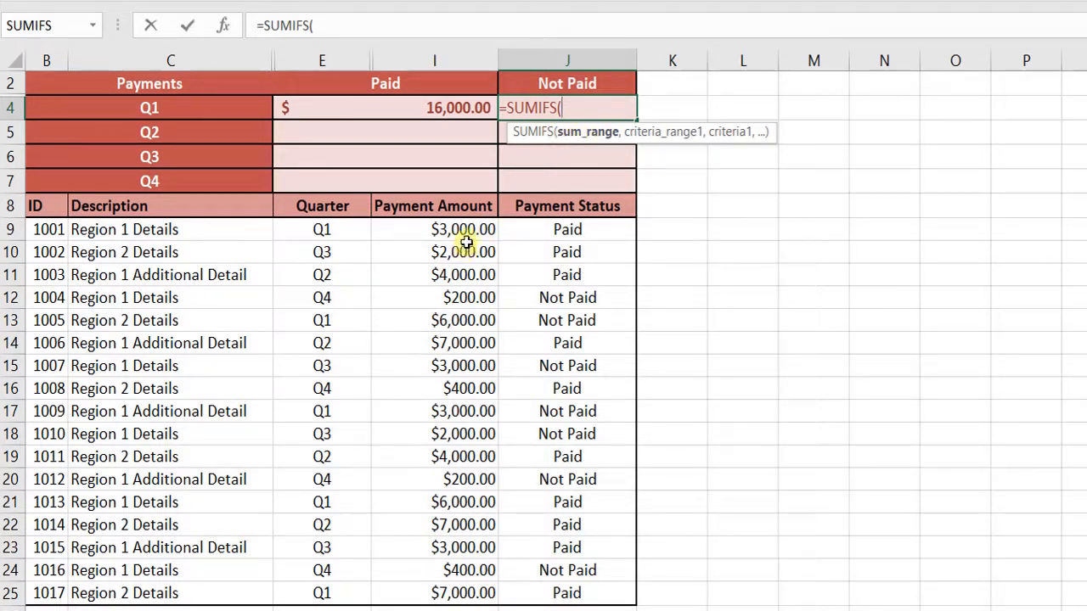
Step: Set the formula's sum_range to the payment amounts in I9:I25
{"action": "left_click_drag", "start_coordinate": [463, 231], "coordinate": [471, 240]}
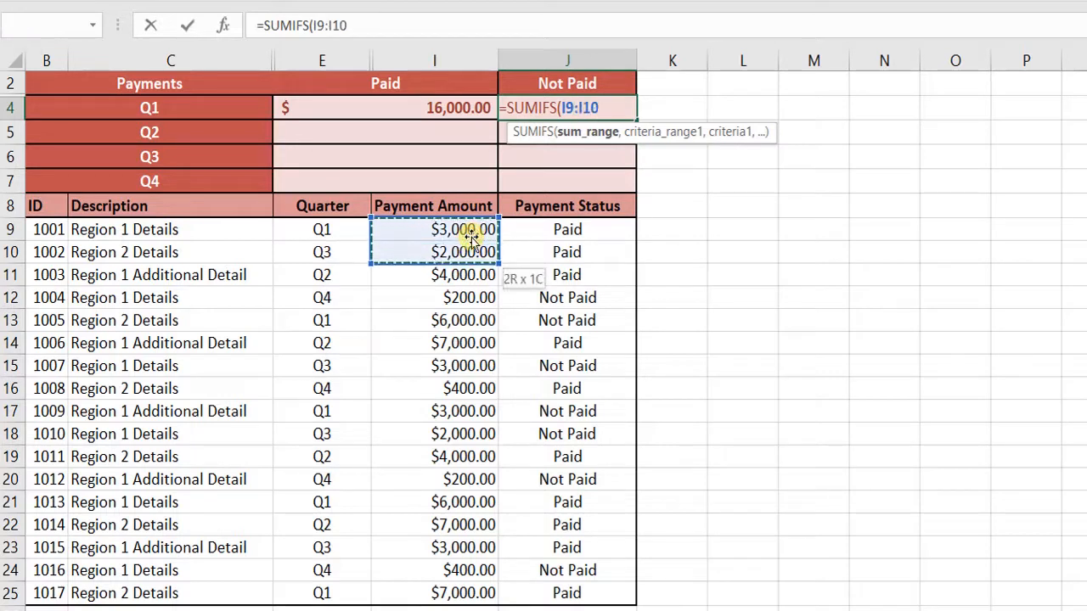
{"action": "key", "text": "shift+Down"}
{"action": "key", "text": "shift+Down"}
{"action": "key", "text": "shift+Down"}
{"action": "key", "text": "shift+Down"}
{"action": "key", "text": "shift+Down"}
{"action": "key", "text": "shift+Down"}
{"action": "key", "text": "shift+Down"}
{"action": "key", "text": "shift+Down"}
{"action": "key", "text": "shift+Down"}
{"action": "key", "text": "shift+Down"}
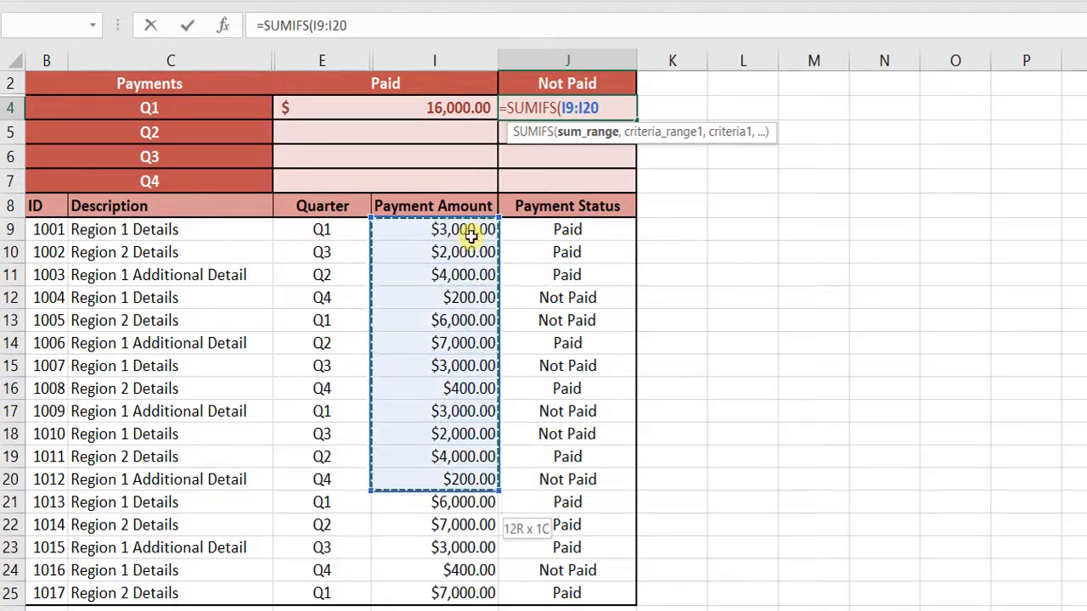
{"action": "key", "text": "shift+Down"}
{"action": "key", "text": "shift+Down"}
{"action": "key", "text": "shift+Down"}
{"action": "key", "text": "shift+Down"}
{"action": "key", "text": "shift+Down"}
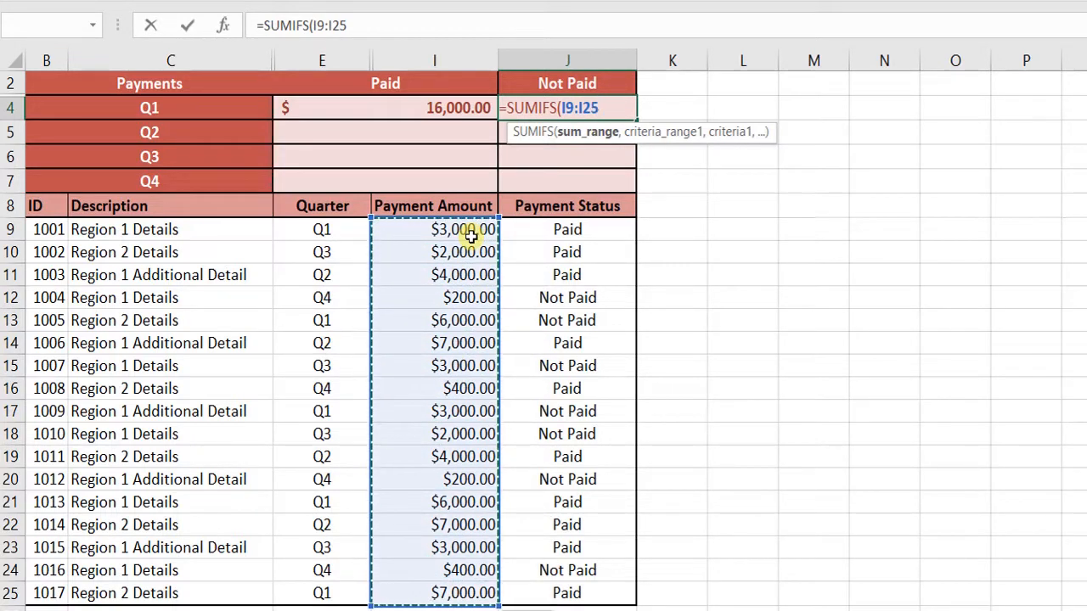
{"action": "type", "text": ","}
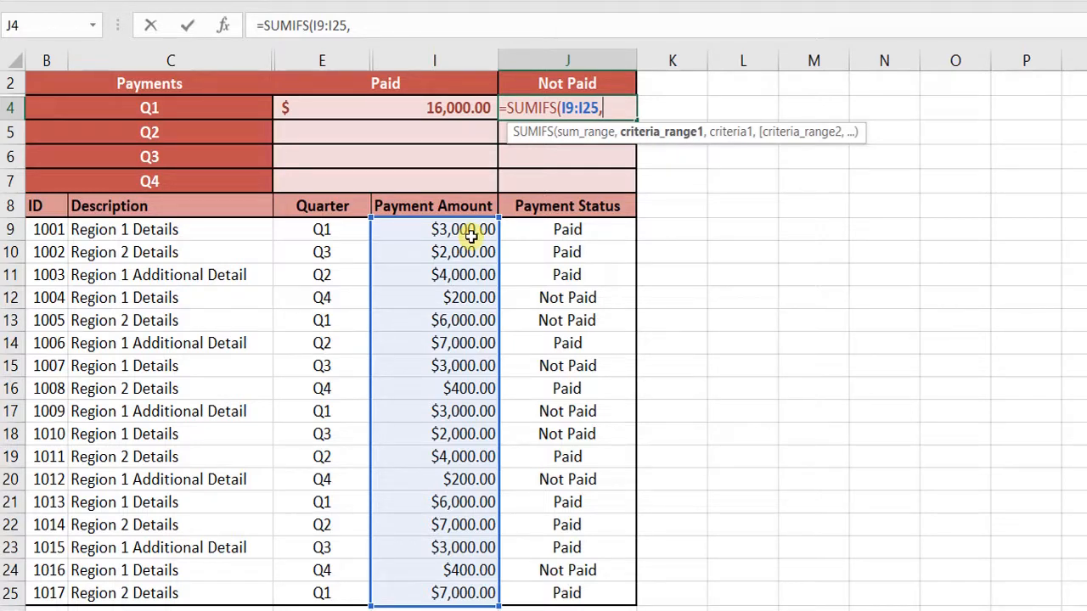
Step: Set criteria_range1 to the quarters in E9:E25 and criteria1 to the Q1 label in B4
{"action": "left_click", "coordinate": [325, 230]}
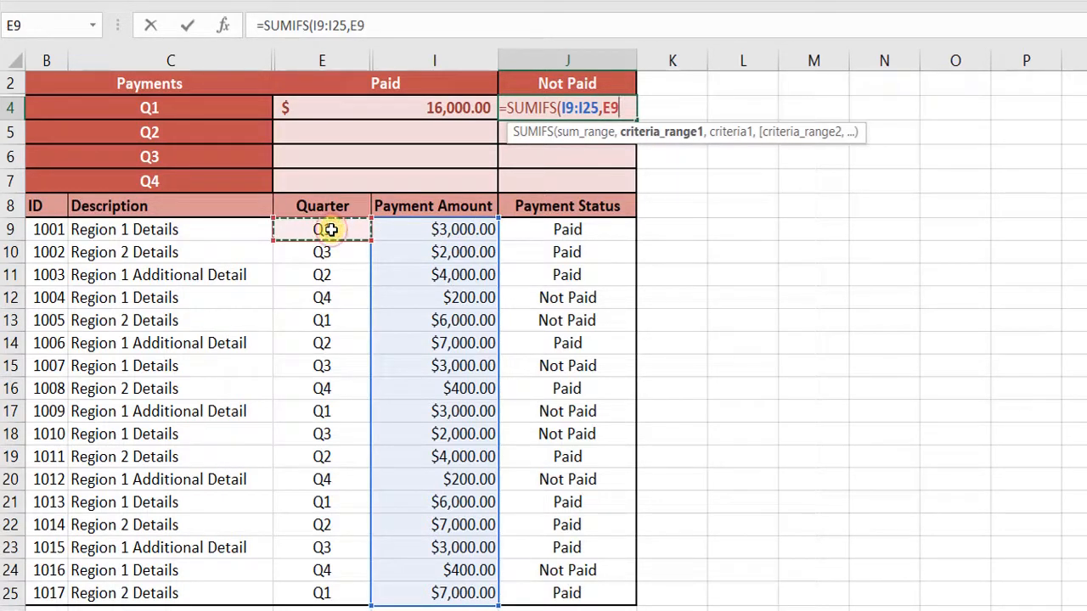
{"action": "key", "text": "shift+Down"}
{"action": "key", "text": "shift+Down"}
{"action": "key", "text": "shift+Down"}
{"action": "key", "text": "shift+Down"}
{"action": "key", "text": "shift+Down"}
{"action": "key", "text": "shift+Down"}
{"action": "key", "text": "shift+Down"}
{"action": "key", "text": "shift+Down"}
{"action": "key", "text": "shift+Down"}
{"action": "key", "text": "shift+Down"}
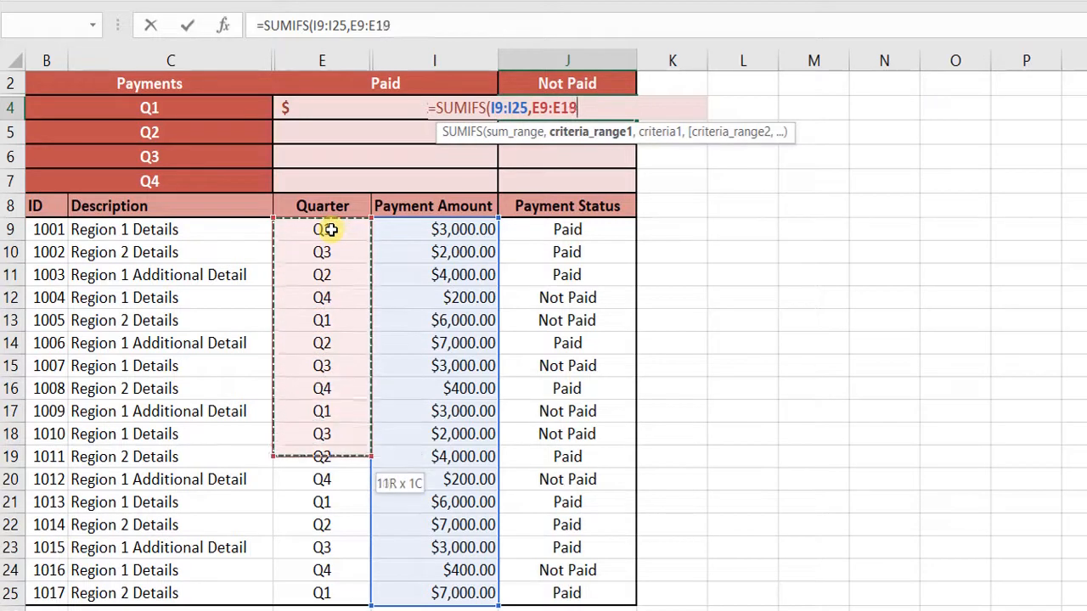
{"action": "key", "text": "shift+Down"}
{"action": "key", "text": "shift+Down"}
{"action": "key", "text": "shift+Down"}
{"action": "key", "text": "shift+Down"}
{"action": "key", "text": "shift+Down"}
{"action": "key", "text": "shift+Down"}
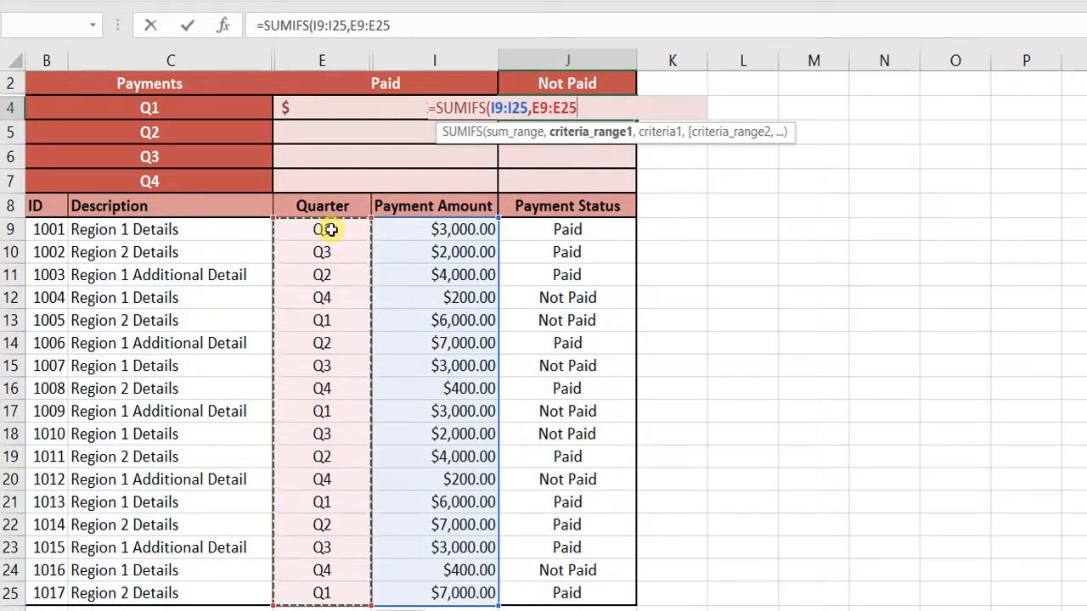
{"action": "type", "text": ","}
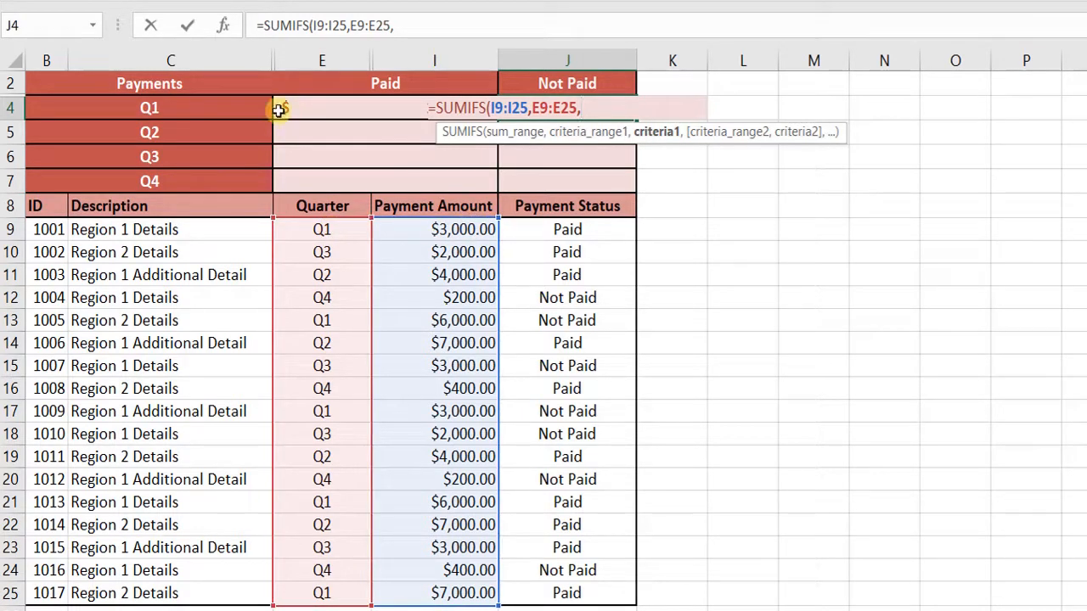
{"action": "left_click", "coordinate": [207, 105]}
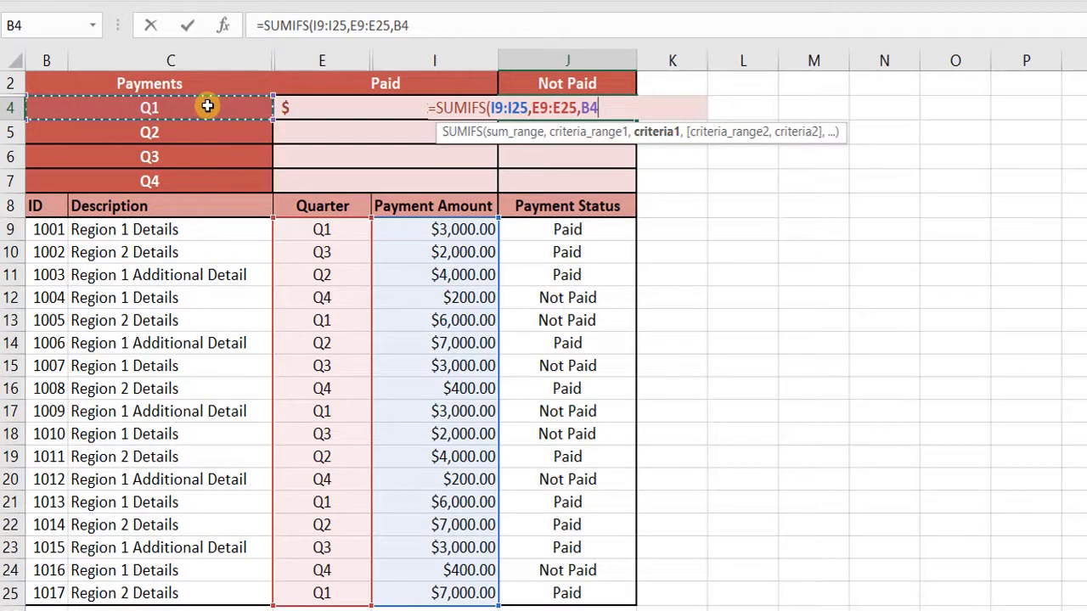
{"action": "type", "text": ","}
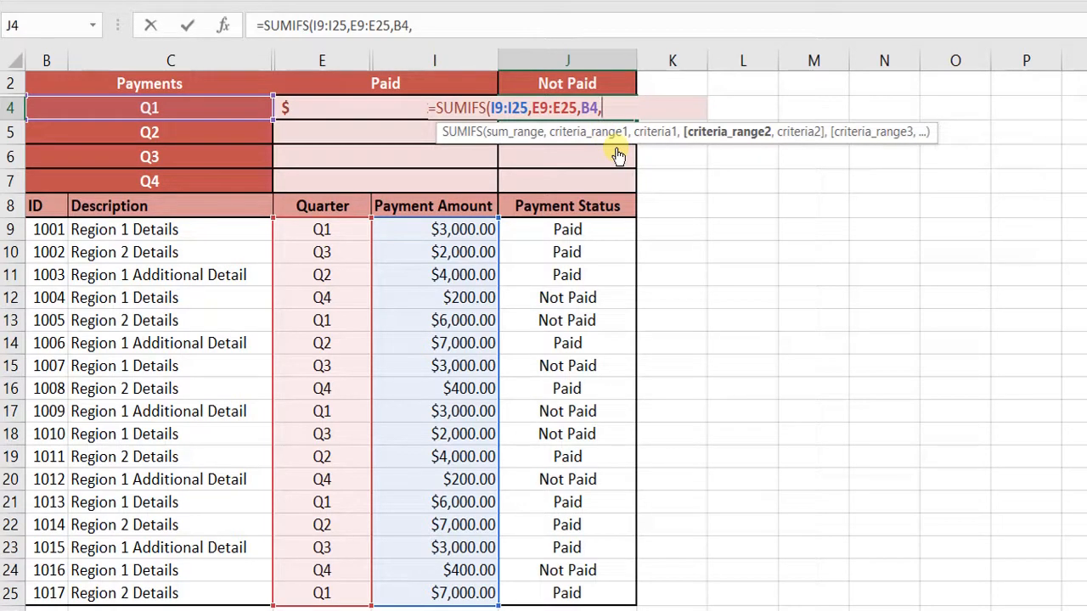
Step: Set criteria_range2 to the payment statuses in J9:J25 in the Q1 Not Paid formula
{"action": "left_click", "coordinate": [567, 229]}
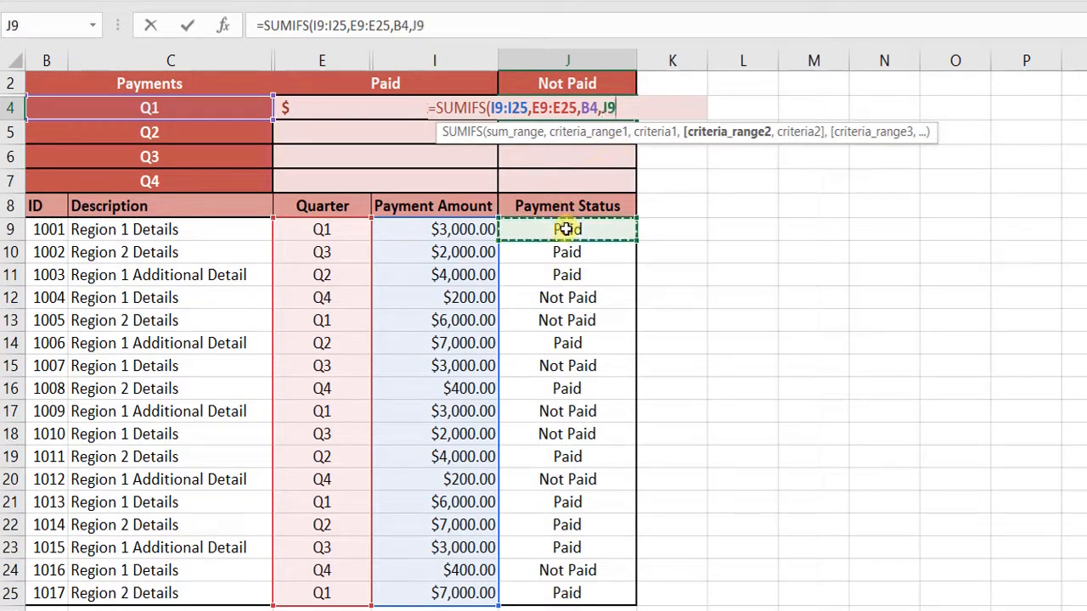
{"action": "key", "text": "shift+Down"}
{"action": "key", "text": "shift+Down"}
{"action": "key", "text": "shift+Down"}
{"action": "key", "text": "shift+Down"}
{"action": "key", "text": "shift+Down"}
{"action": "key", "text": "shift+Down"}
{"action": "key", "text": "shift+Down"}
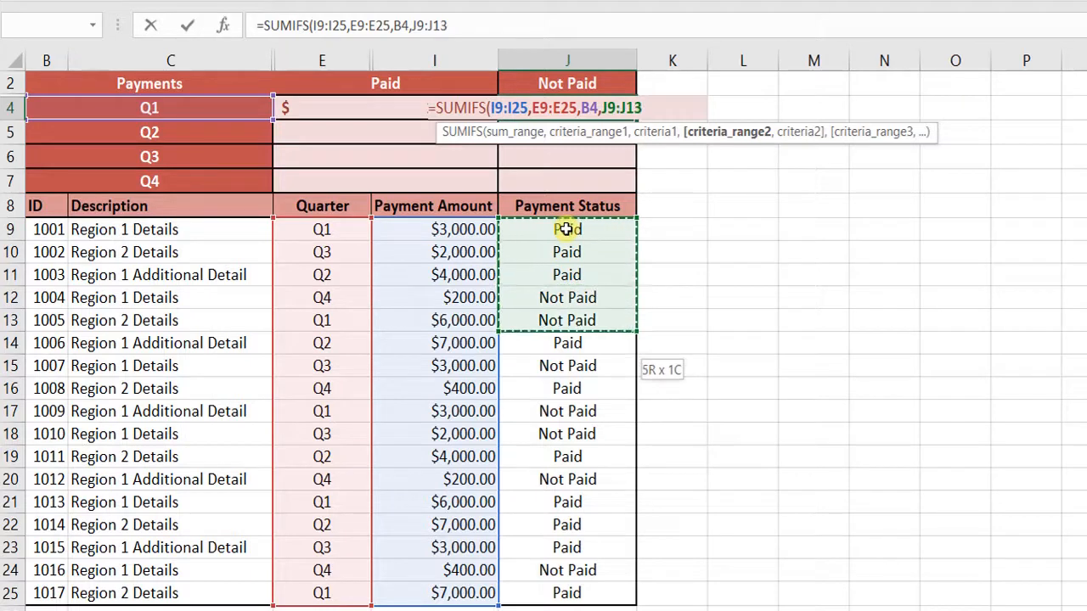
{"action": "key", "text": "shift+Down"}
{"action": "key", "text": "shift+Down"}
{"action": "key", "text": "shift+Down"}
{"action": "key", "text": "shift+Down"}
{"action": "key", "text": "shift+Down"}
{"action": "key", "text": "shift+Down"}
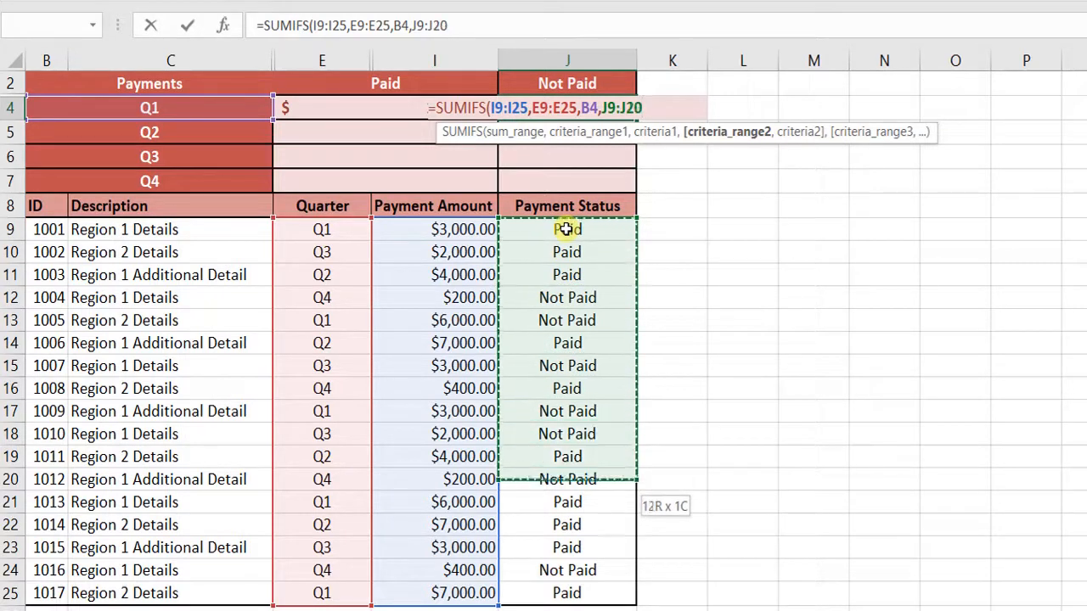
{"action": "key", "text": "shift+Down"}
{"action": "key", "text": "shift+Down"}
{"action": "key", "text": "shift+Down"}
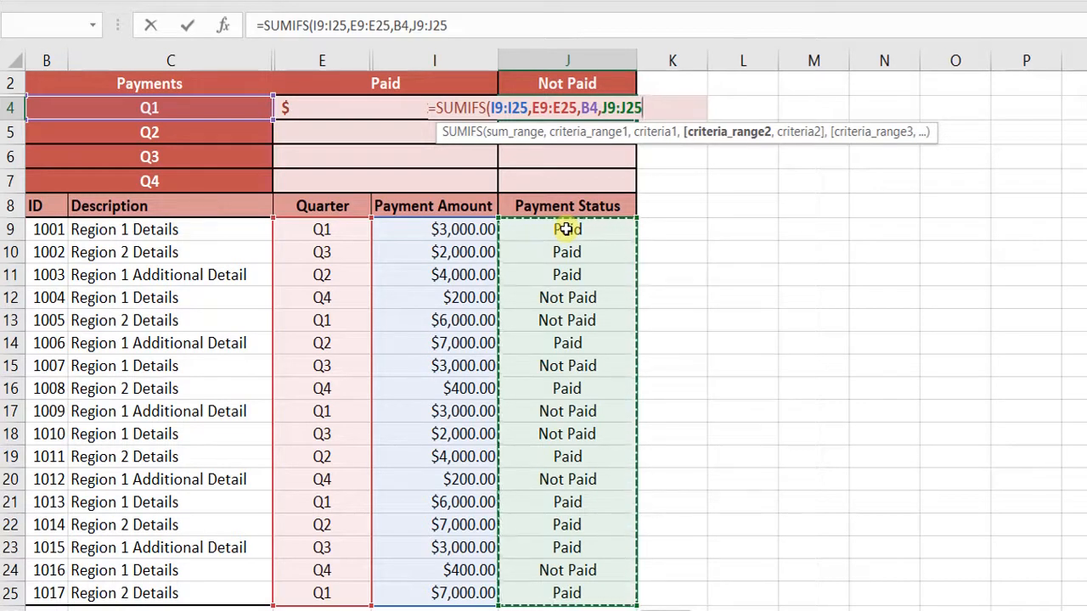
{"action": "type", "text": ","}
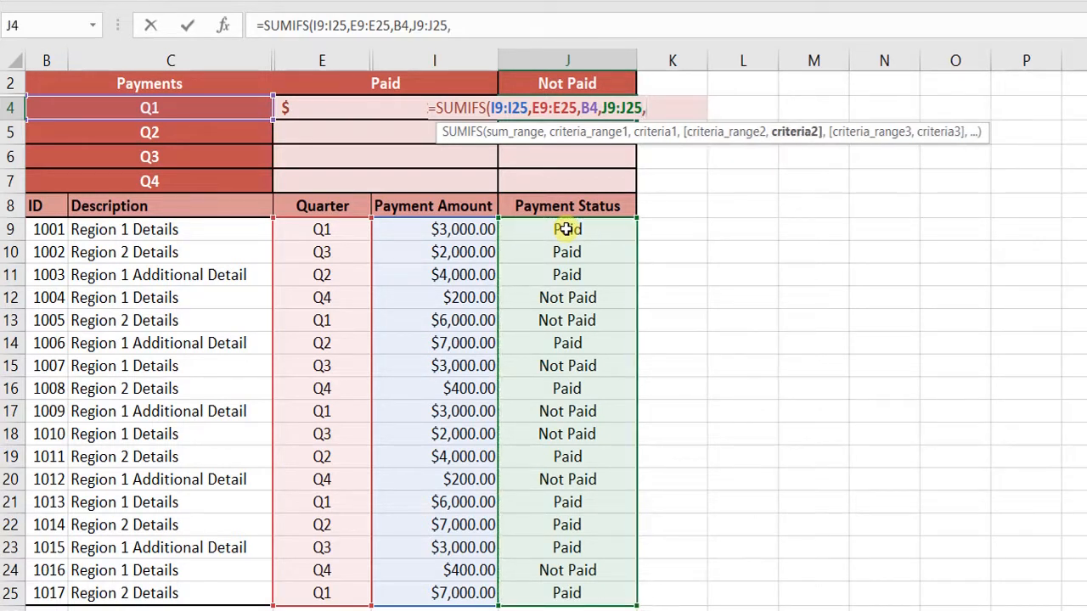
Step: Set criteria2 to the Not Paid header in J2, close the parenthesis and accept the SUMIFS formula
{"action": "left_click", "coordinate": [587, 82]}
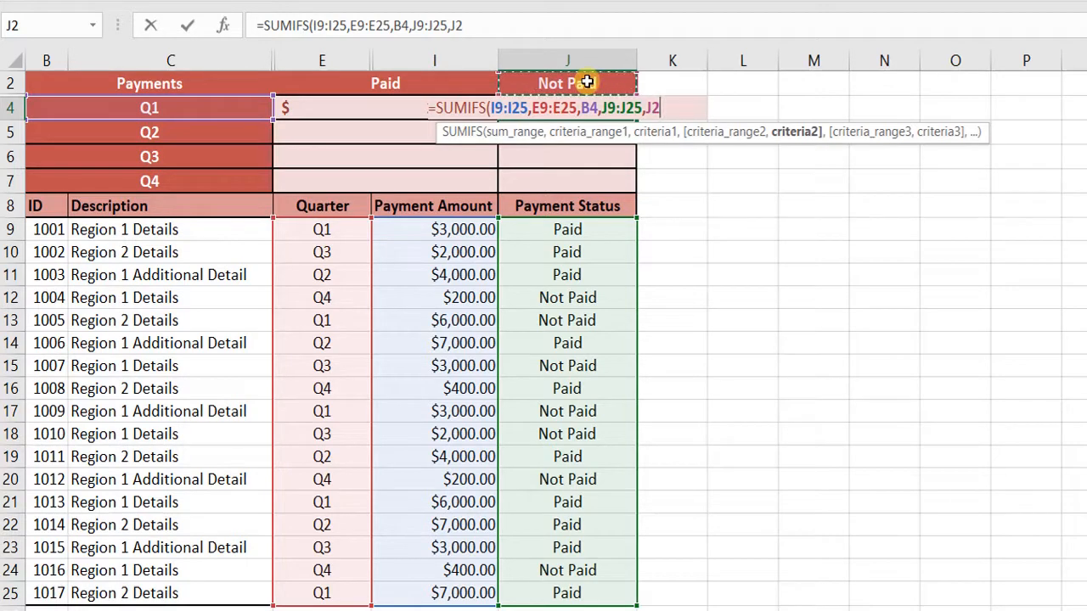
{"action": "type", "text": ")"}
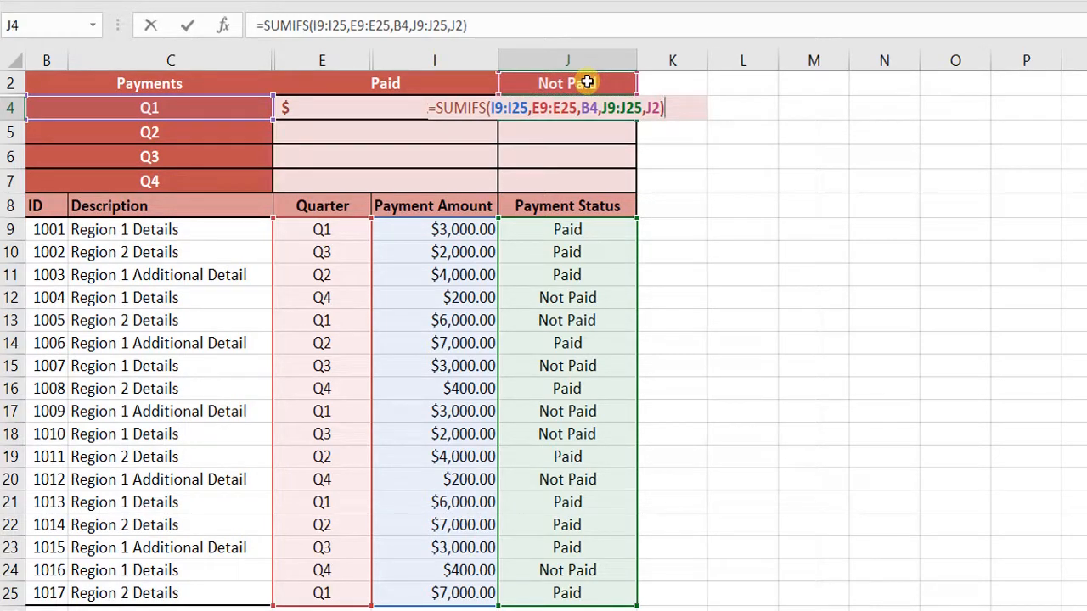
{"action": "key", "text": "Return"}
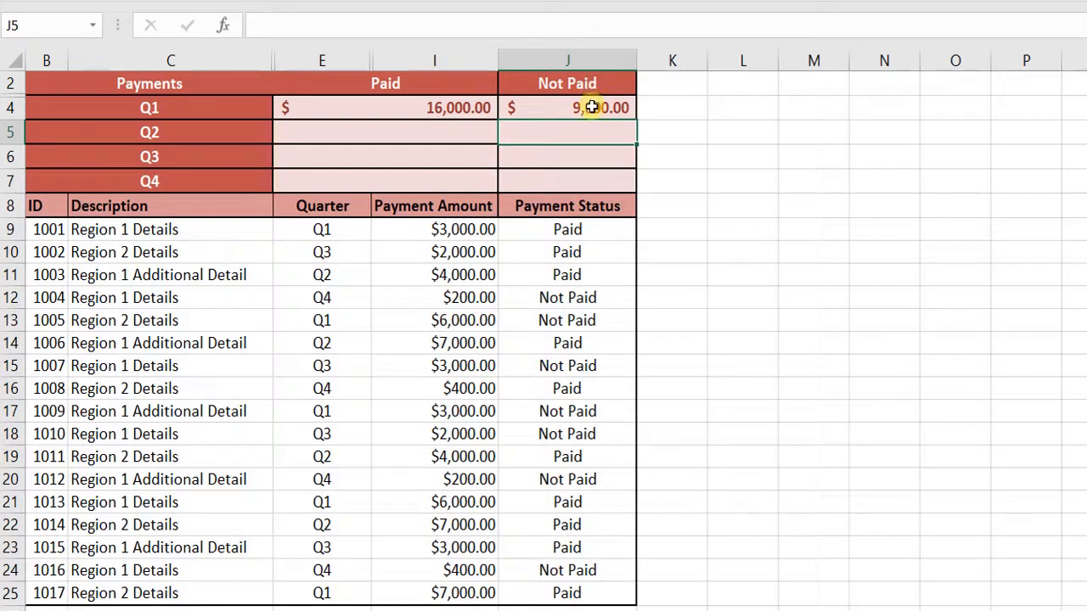
Step: Compare the SUMIFS formulas in the Q1 Paid cell E4 and the Q1 Not Paid cell J4
{"action": "left_click", "coordinate": [592, 107]}
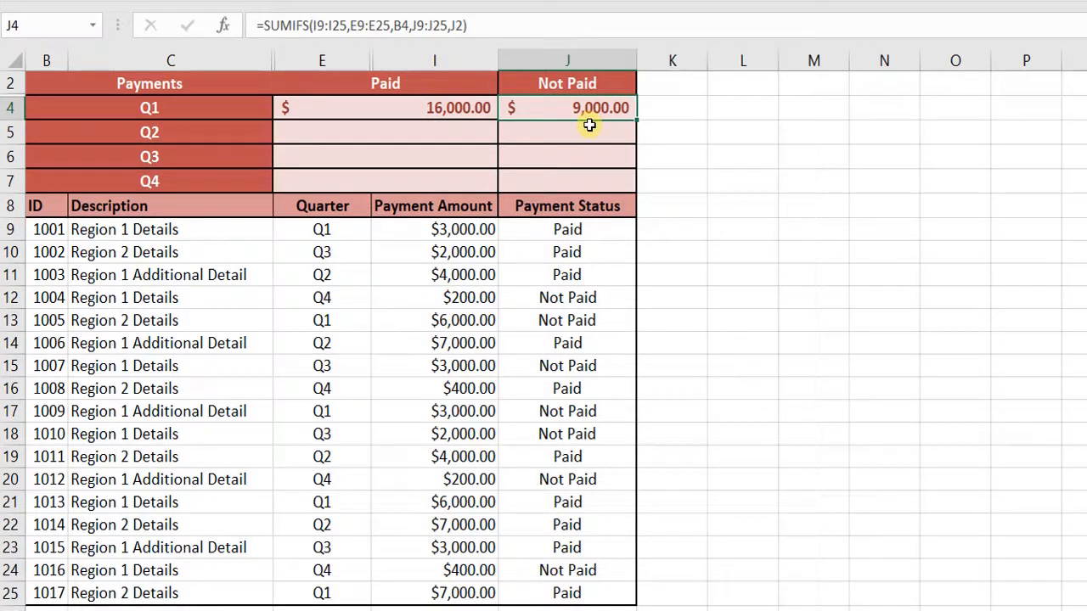
{"action": "left_click", "coordinate": [429, 89]}
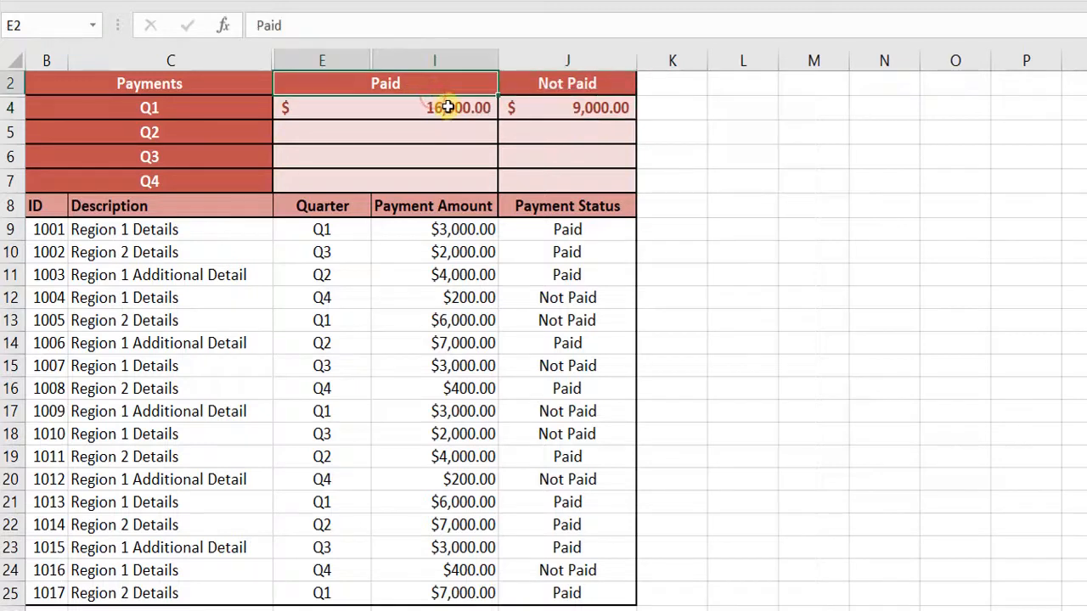
{"action": "left_click", "coordinate": [448, 107]}
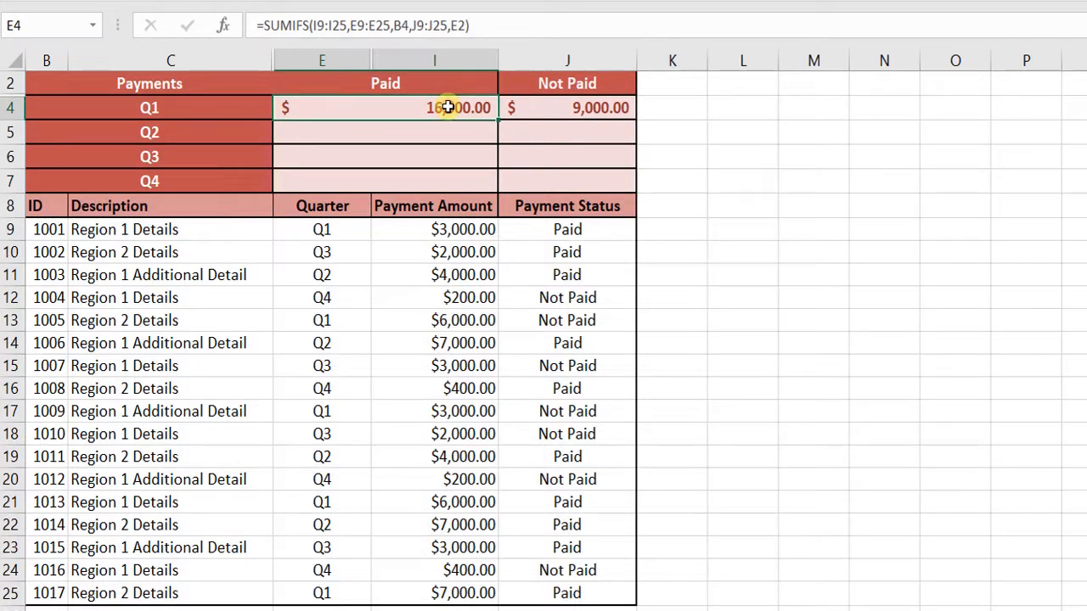
{"action": "left_click", "coordinate": [314, 25]}
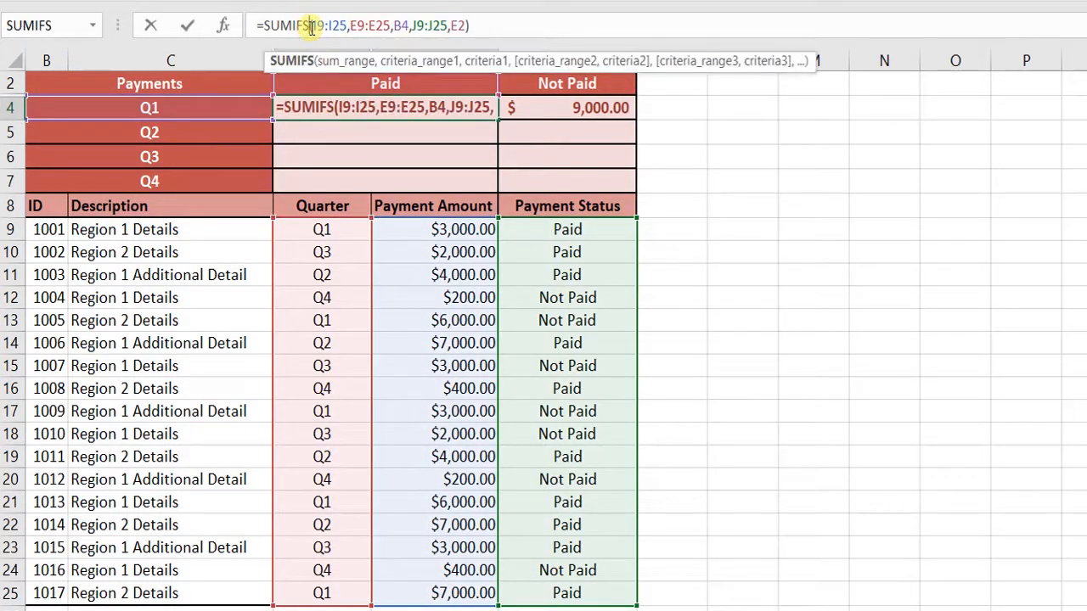
{"action": "left_click", "coordinate": [594, 109]}
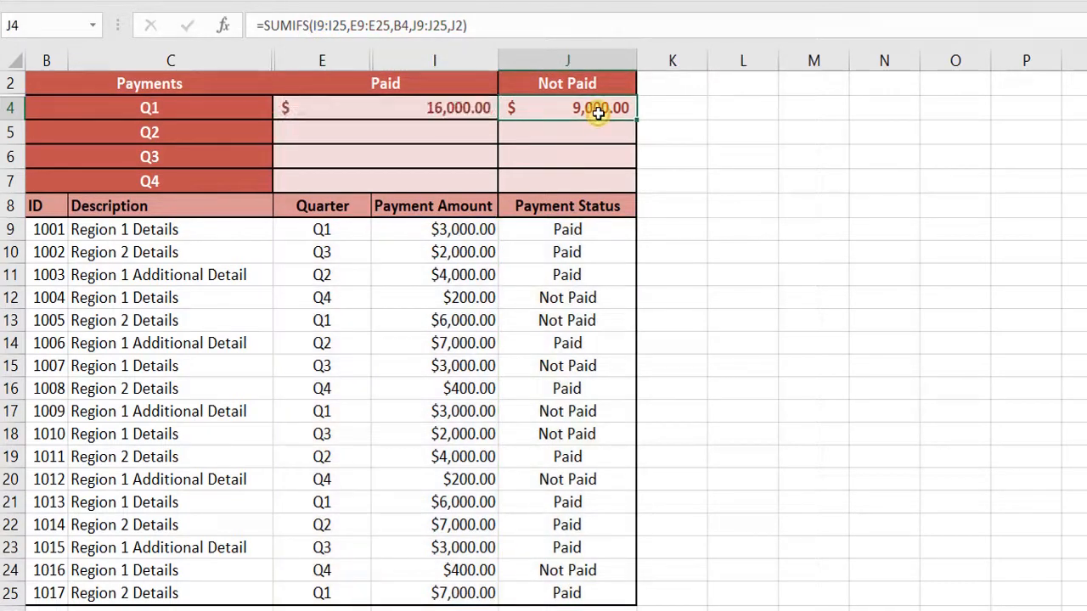
Step: Remove and re-enter the closing parenthesis of the SUMIFS formula in J4, then accept it
{"action": "left_click", "coordinate": [470, 26]}
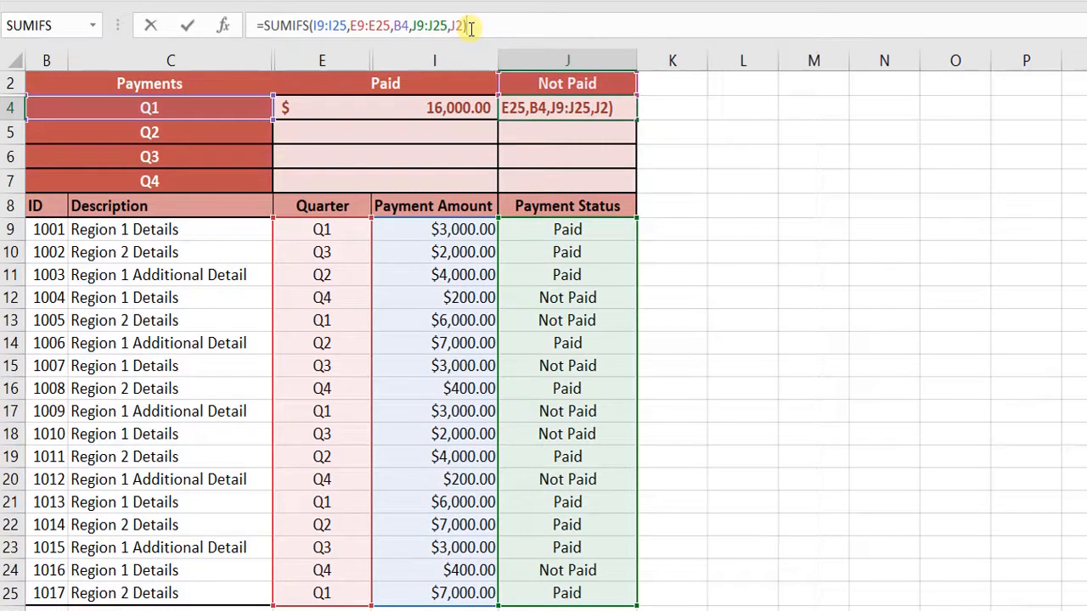
{"action": "key", "text": "BackSpace"}
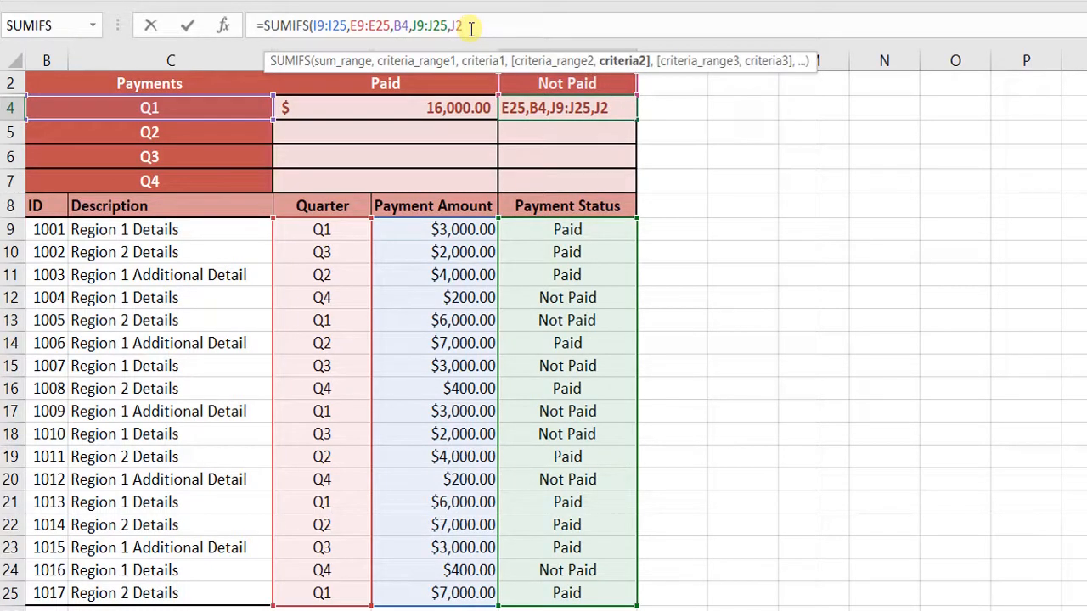
{"action": "type", "text": ")"}
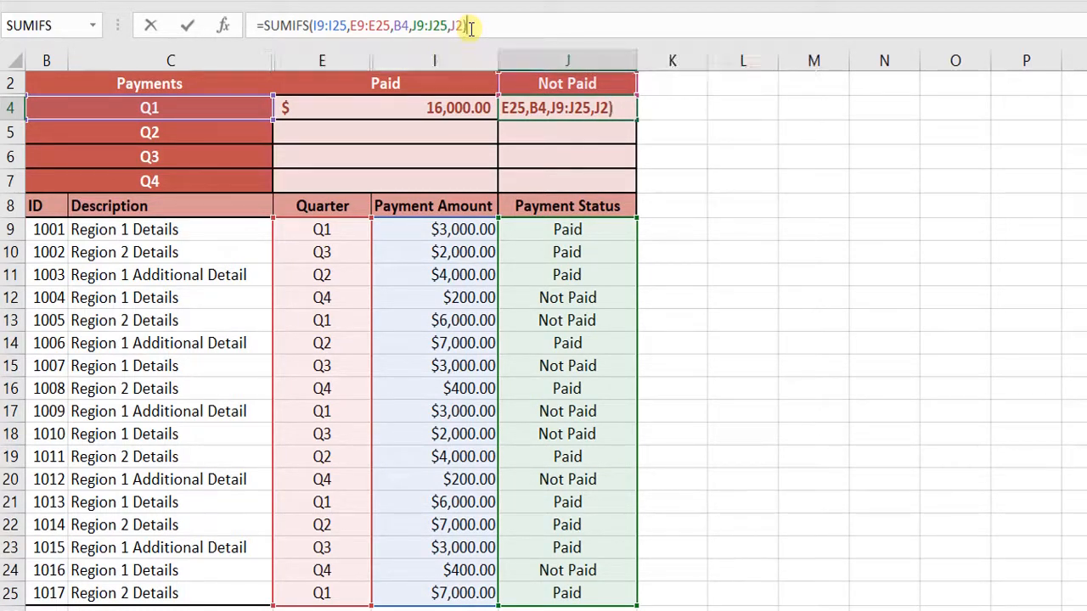
{"action": "key", "text": "Return"}
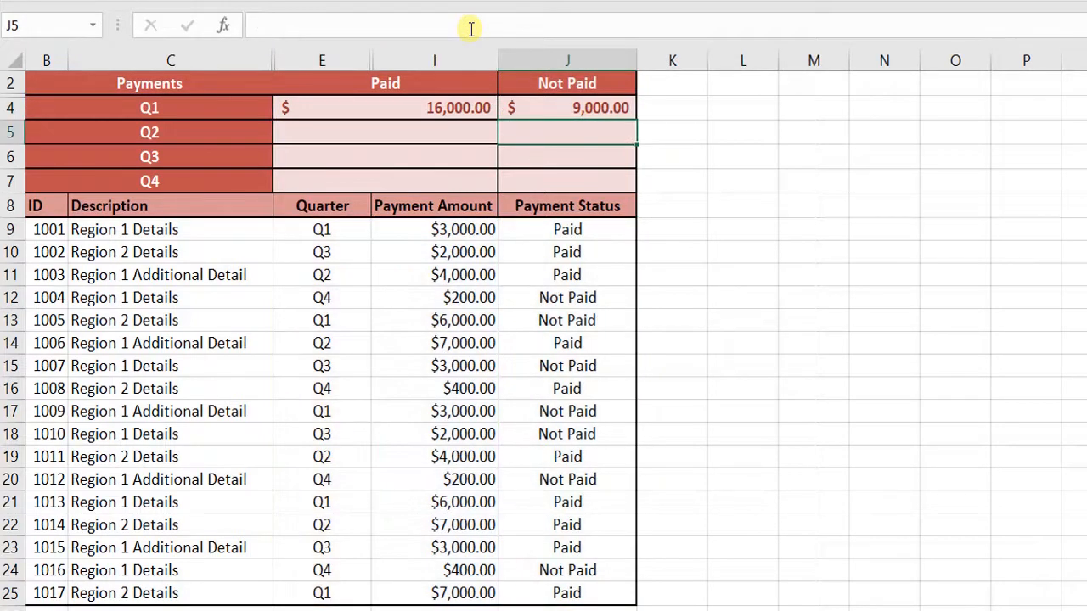
{"action": "key", "text": "Up"}
{"action": "key", "text": "Up"}
{"action": "key", "text": "Up"}
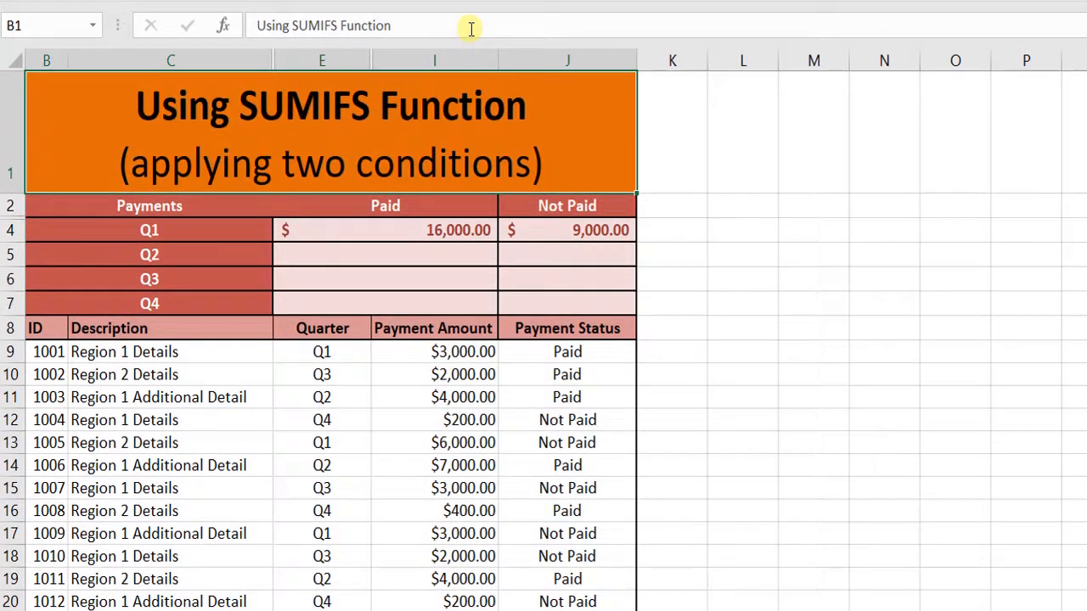
{"action": "key", "text": "Down"}
{"action": "key", "text": "Down"}
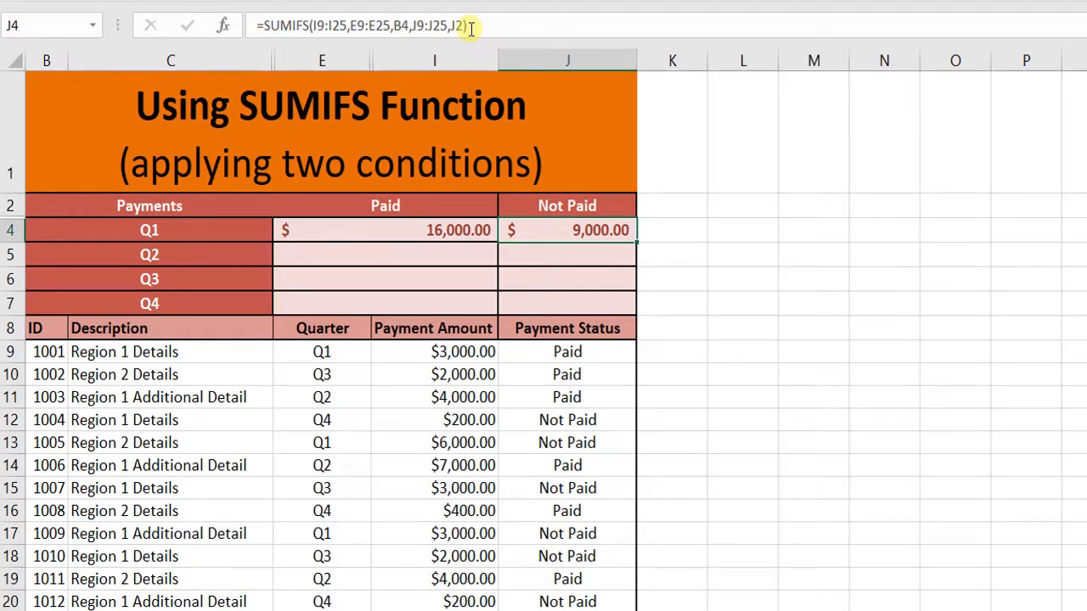
{"action": "key", "text": "Left"}
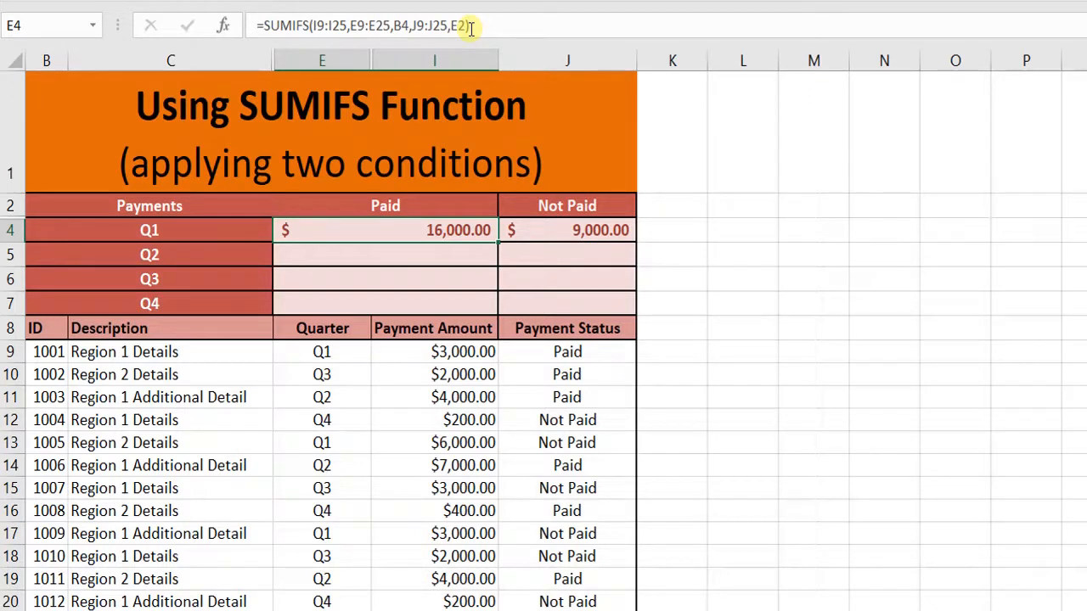
{"action": "left_click", "coordinate": [425, 253]}
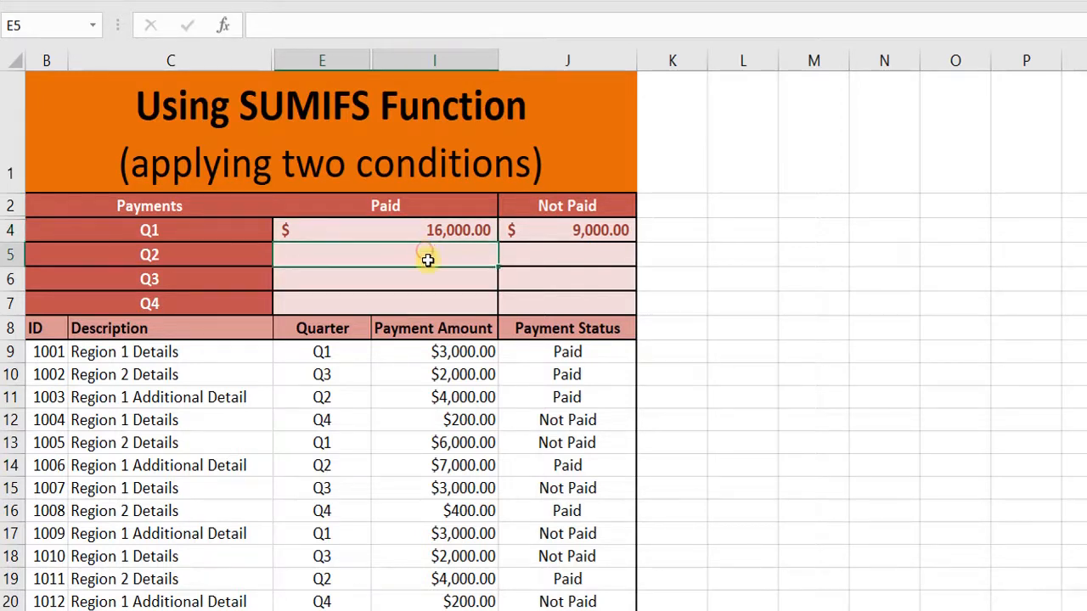
{"action": "left_click", "coordinate": [429, 277]}
{"action": "left_click", "coordinate": [435, 254]}
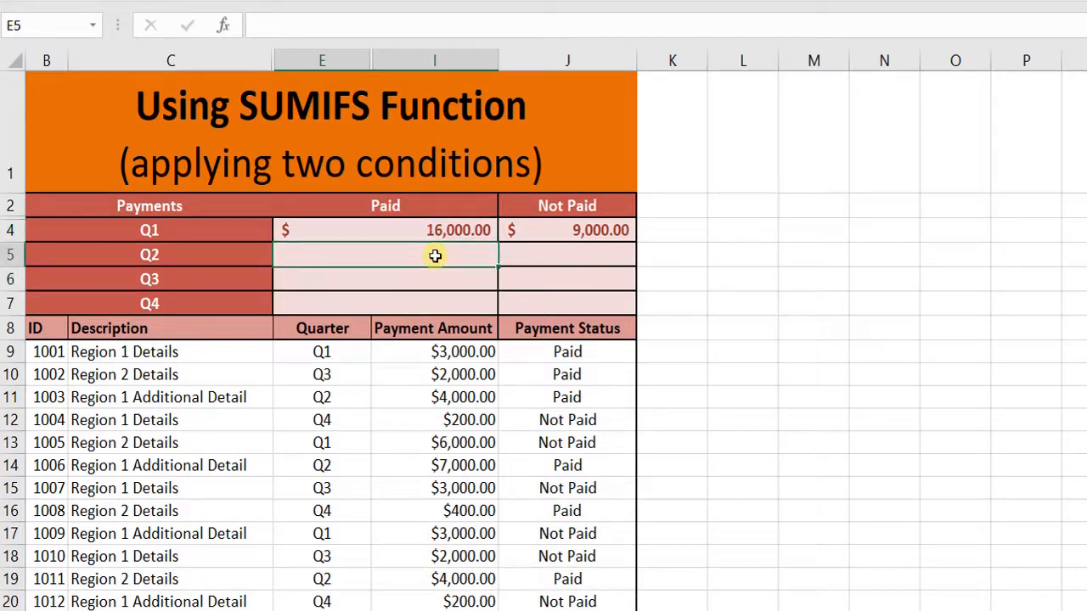
{"action": "left_click", "coordinate": [437, 304]}
{"action": "left_click", "coordinate": [450, 248]}
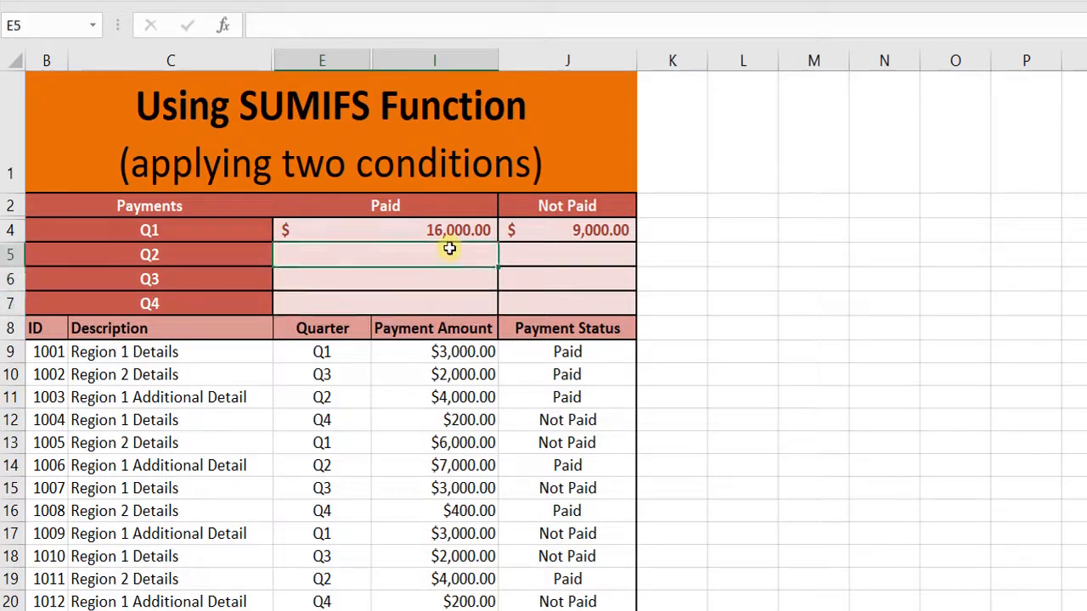
{"action": "left_click", "coordinate": [449, 277]}
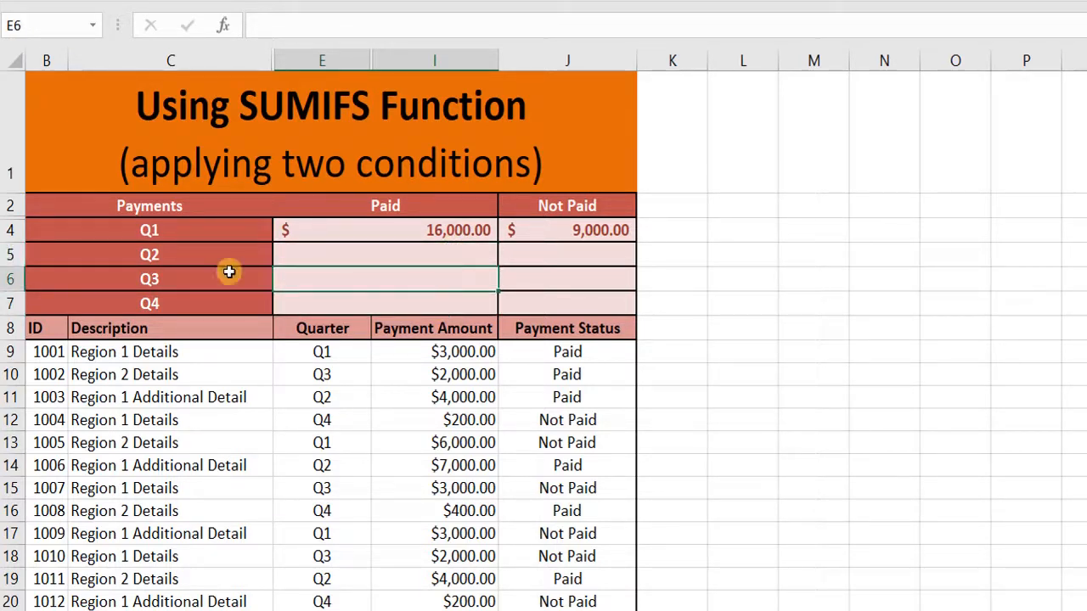
{"action": "left_click", "coordinate": [386, 224]}
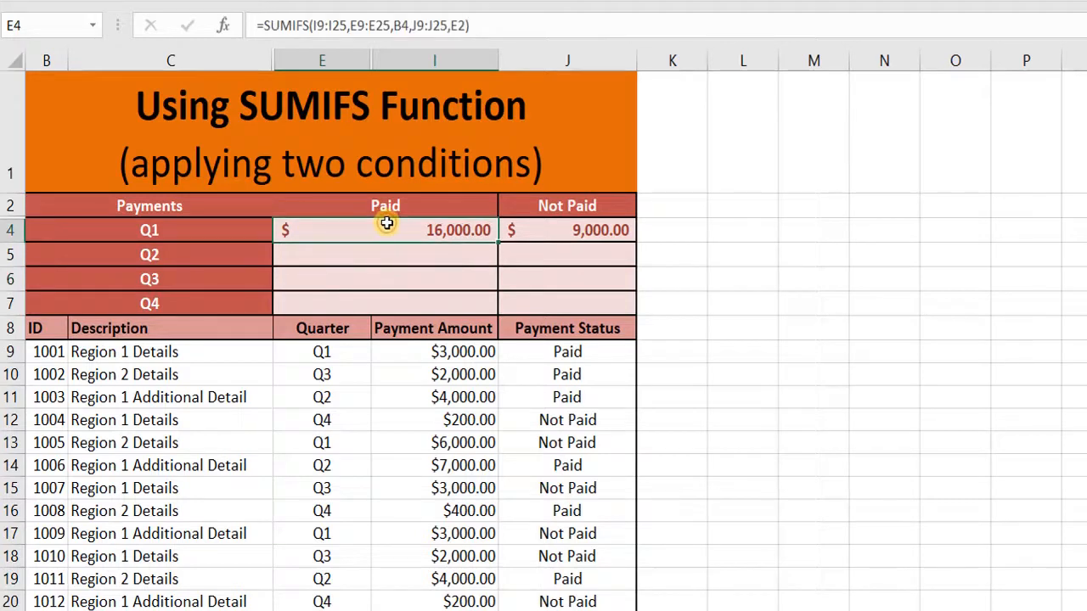
Step: Make the sum range in the Q1 Paid formula in E4 absolute as $I$9:$I$25
{"action": "left_click", "coordinate": [314, 24]}
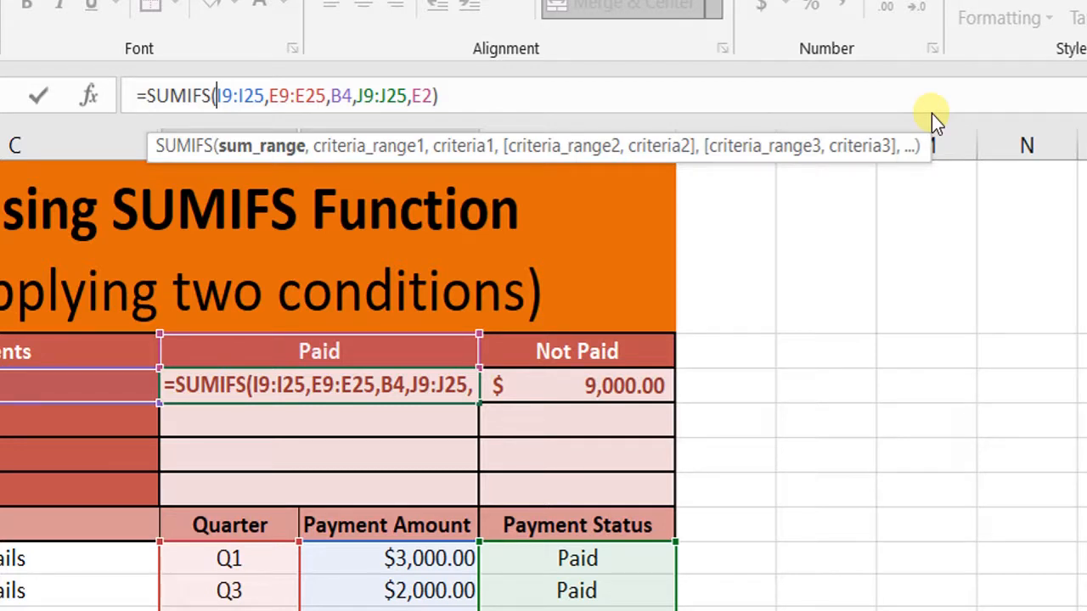
{"action": "type", "text": "$"}
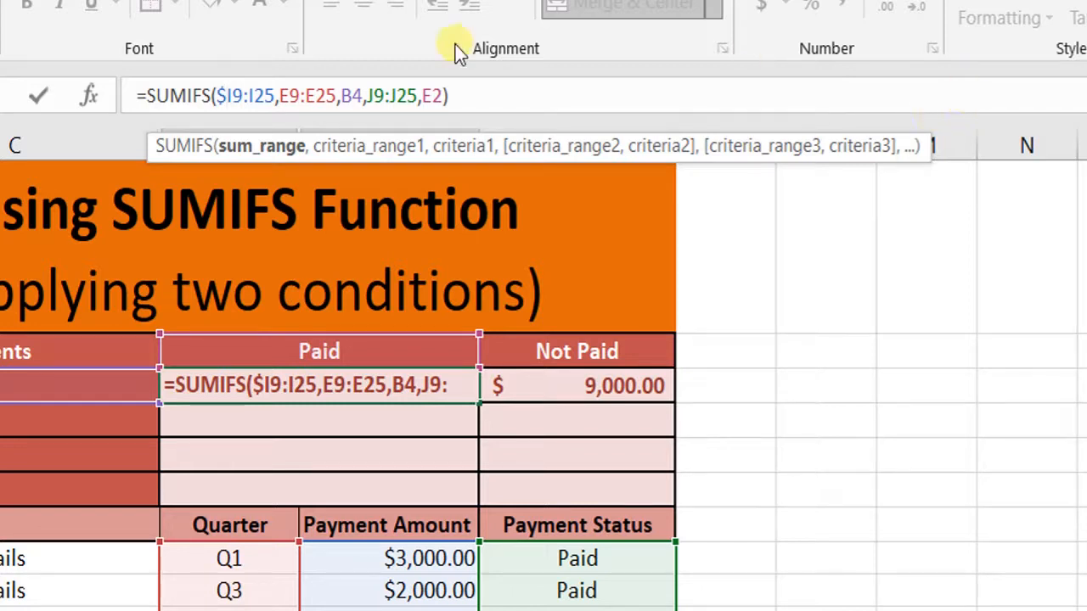
{"action": "left_click", "coordinate": [237, 96]}
{"action": "type", "text": "$"}
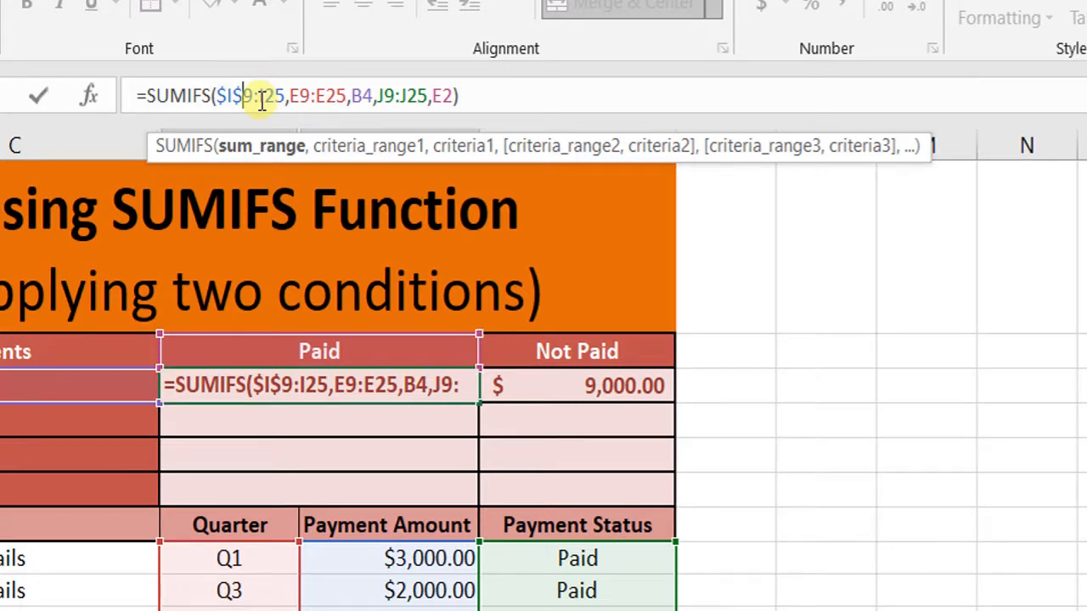
{"action": "key", "text": "Right"}
{"action": "key", "text": "Right"}
{"action": "type", "text": "$"}
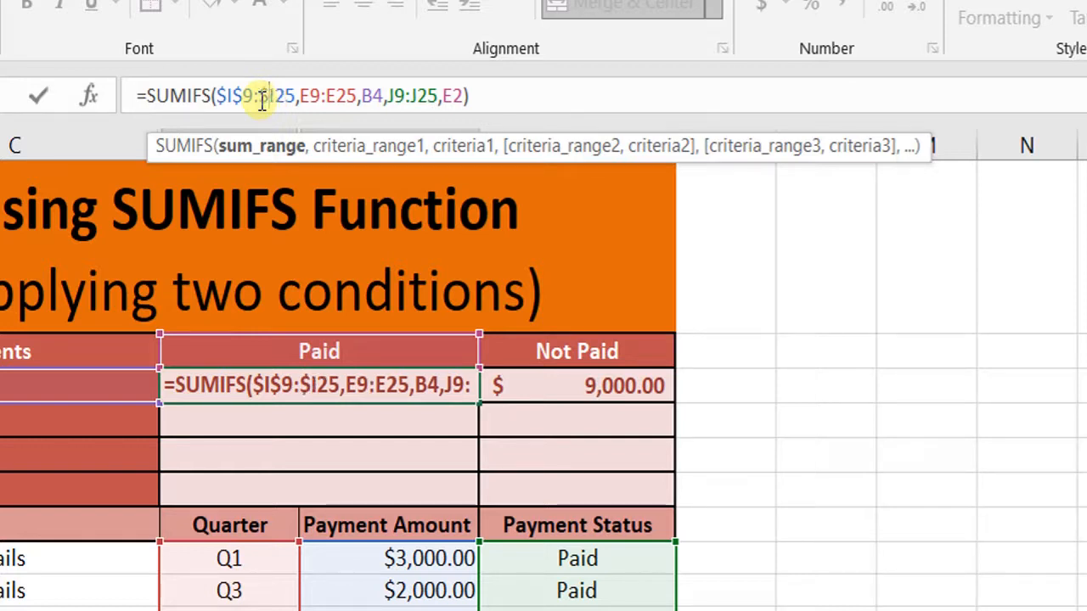
{"action": "key", "text": "Right"}
{"action": "type", "text": "$"}
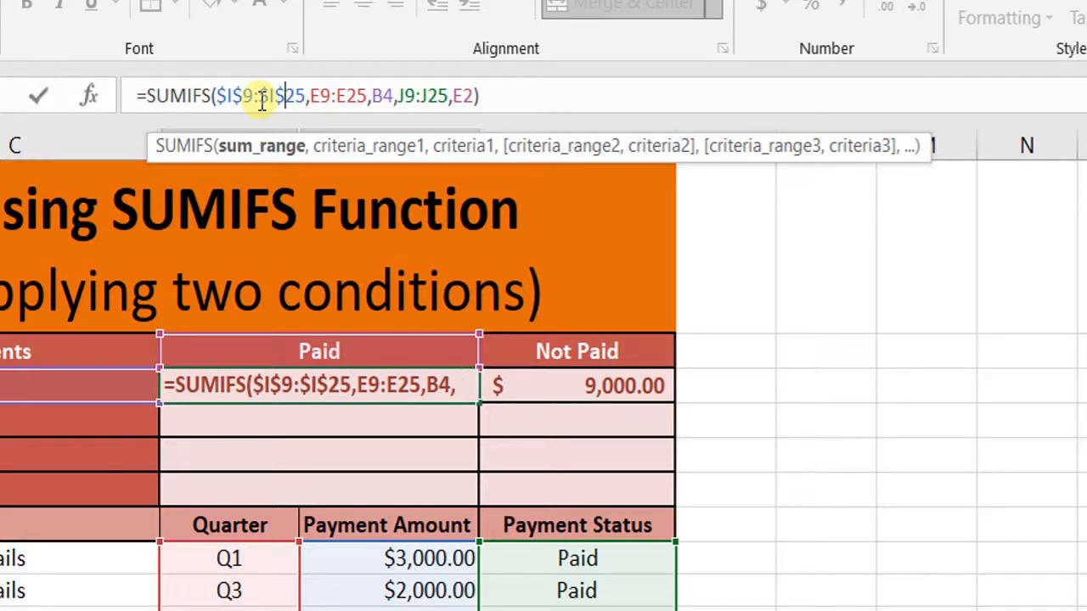
{"action": "key", "text": "End"}
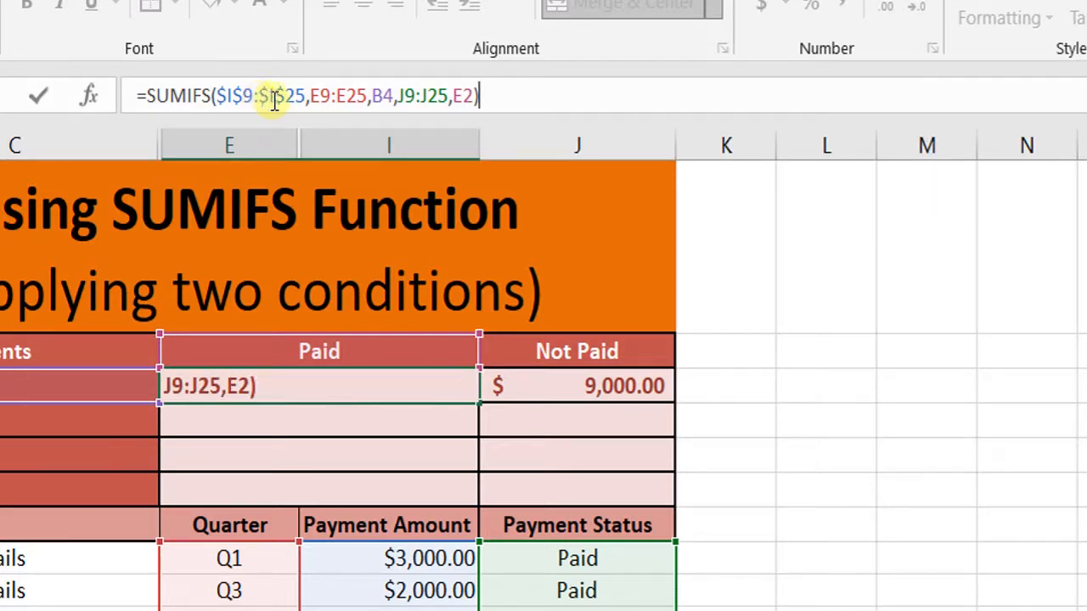
Step: Make criteria_range1 in the Q1 Paid formula absolute as $E$9:$E$25
{"action": "left_click", "coordinate": [314, 99]}
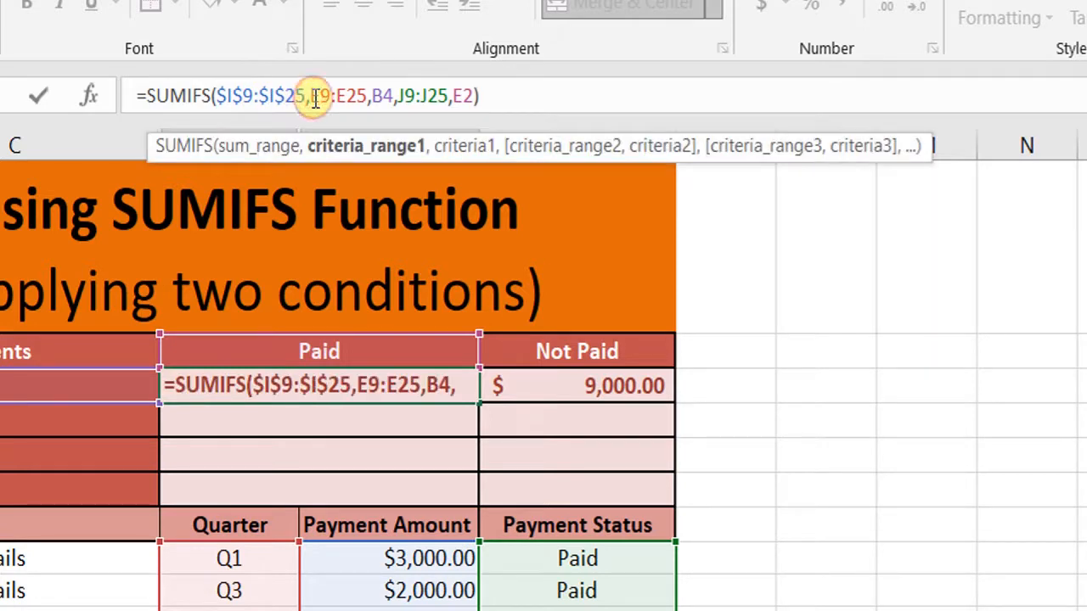
{"action": "type", "text": "$I"}
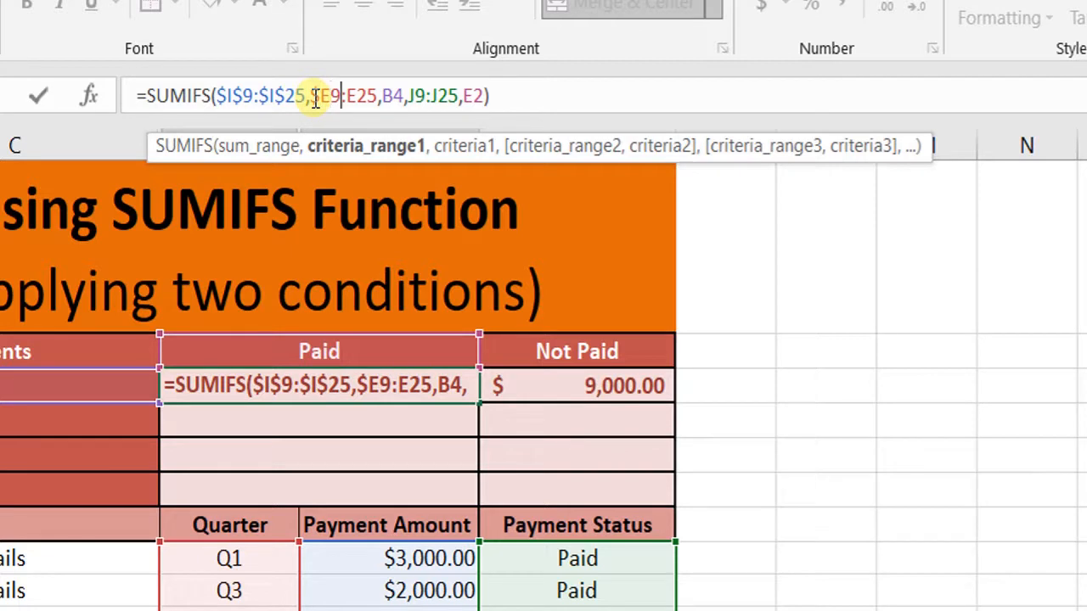
{"action": "type", "text": "$"}
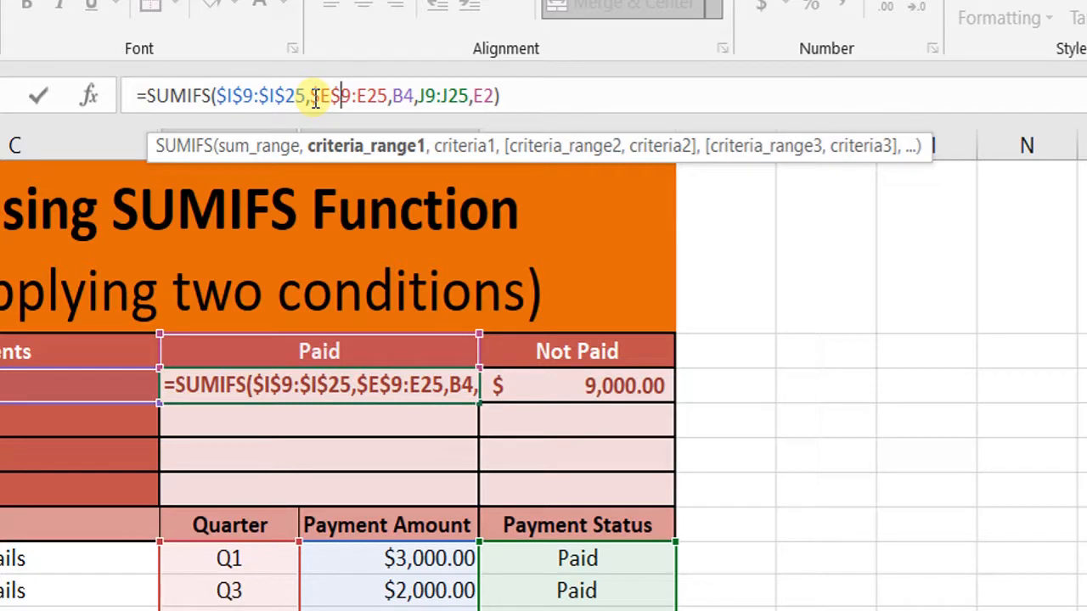
{"action": "key", "text": "Right"}
{"action": "key", "text": "Right"}
{"action": "type", "text": "$I"}
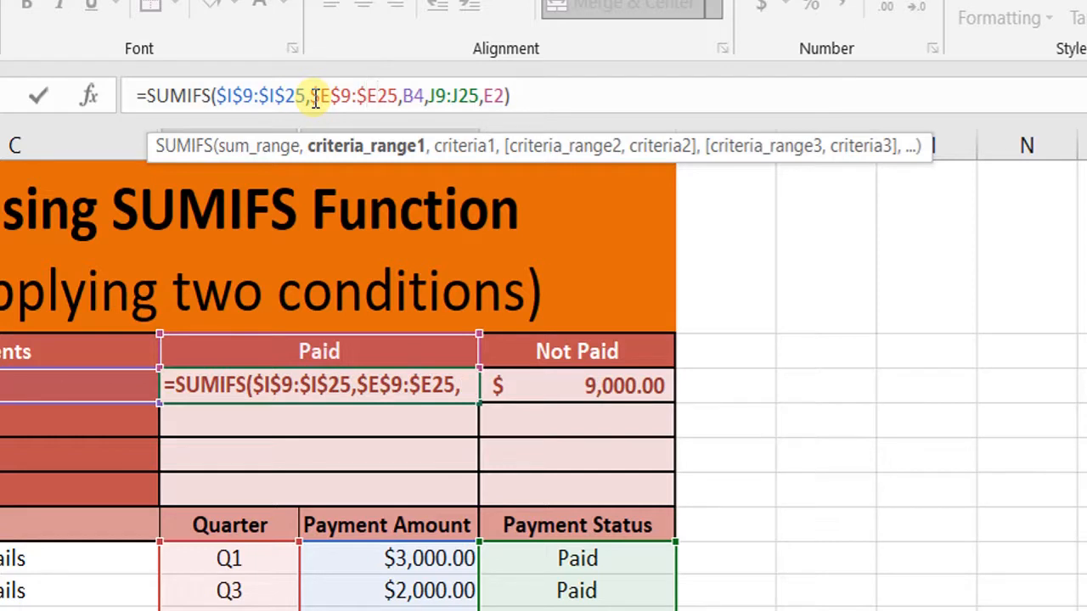
{"action": "type", "text": "$"}
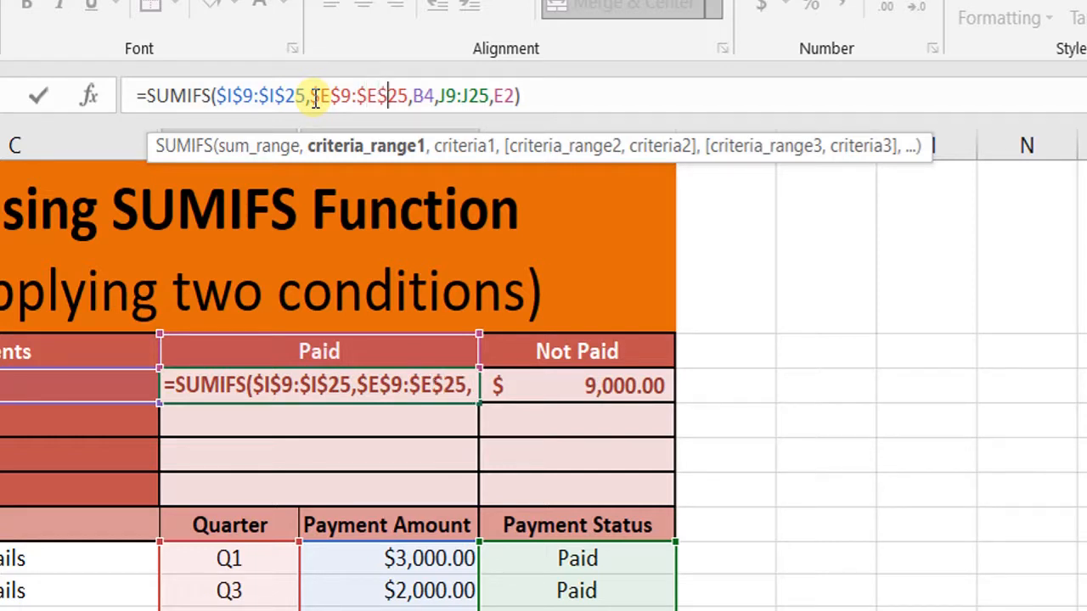
Step: Keep criteria1 B4 relative and make criteria_range2 in the Q1 Paid formula absolute as $J$9:$J$25
{"action": "key", "text": "Right"}
{"action": "key", "text": "Right"}
{"action": "key", "text": "Right"}
{"action": "key", "text": "Right"}
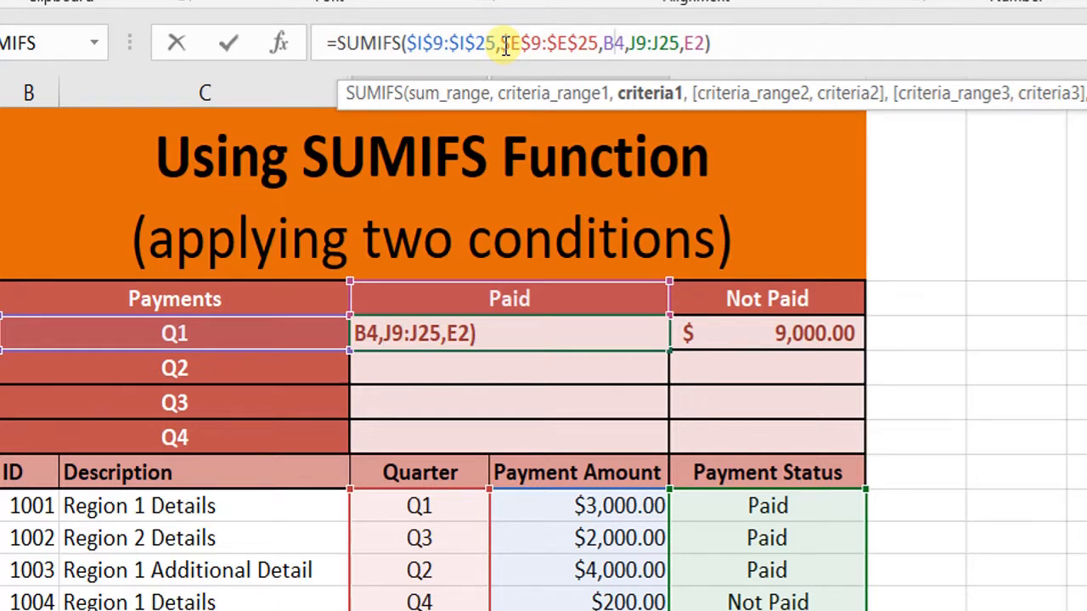
{"action": "key", "text": "Right"}
{"action": "key", "text": "Left"}
{"action": "key", "text": "Right"}
{"action": "key", "text": "Right"}
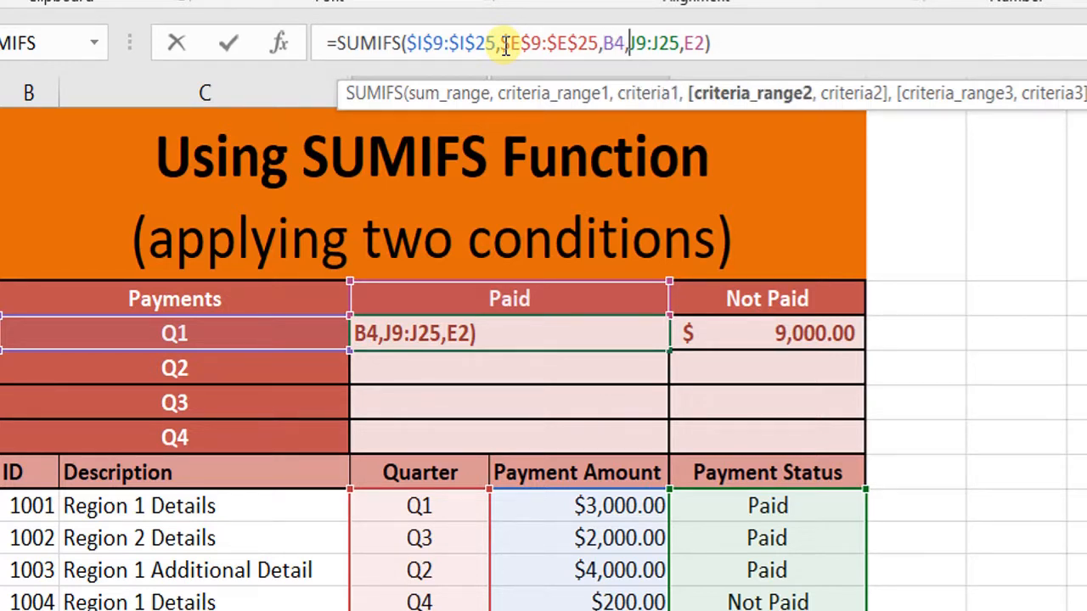
{"action": "type", "text": "$"}
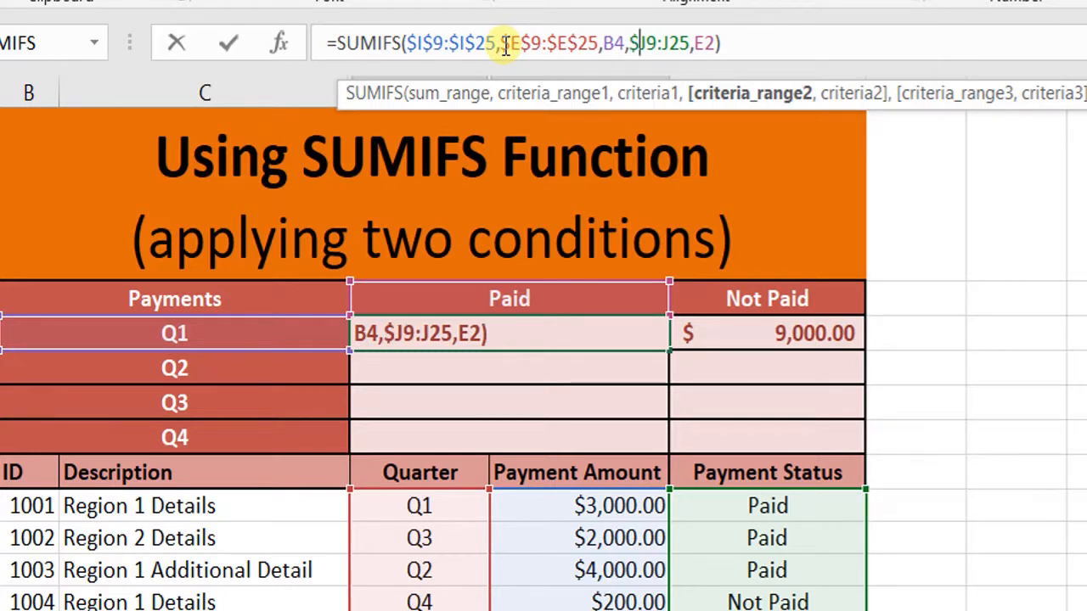
{"action": "key", "text": "Right"}
{"action": "type", "text": "$"}
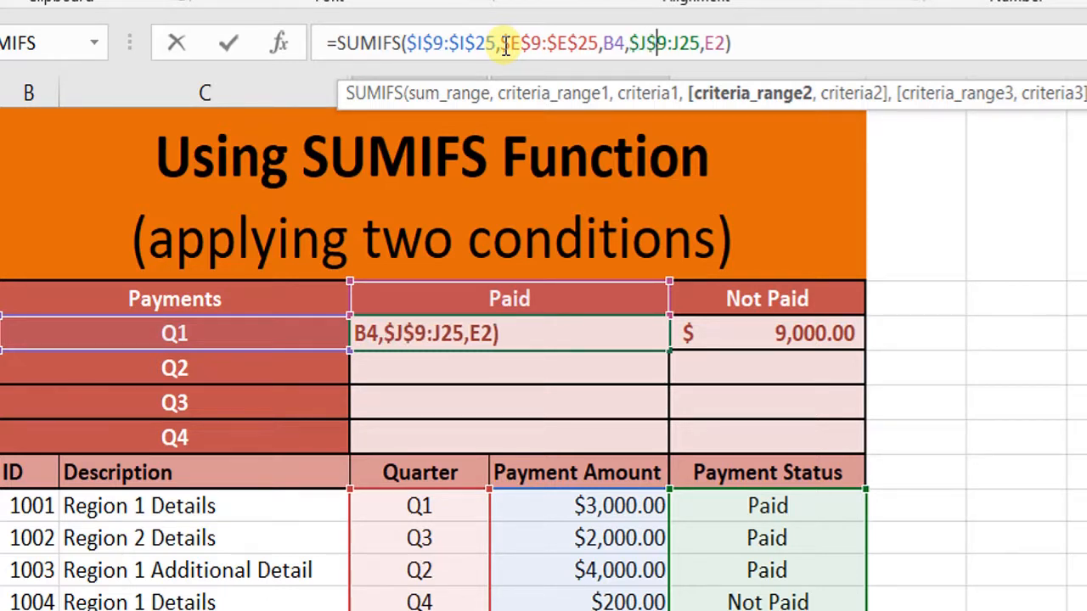
{"action": "key", "text": "Right"}
{"action": "key", "text": "Right"}
{"action": "key", "text": "Right"}
{"action": "key", "text": "Left"}
{"action": "type", "text": "$I"}
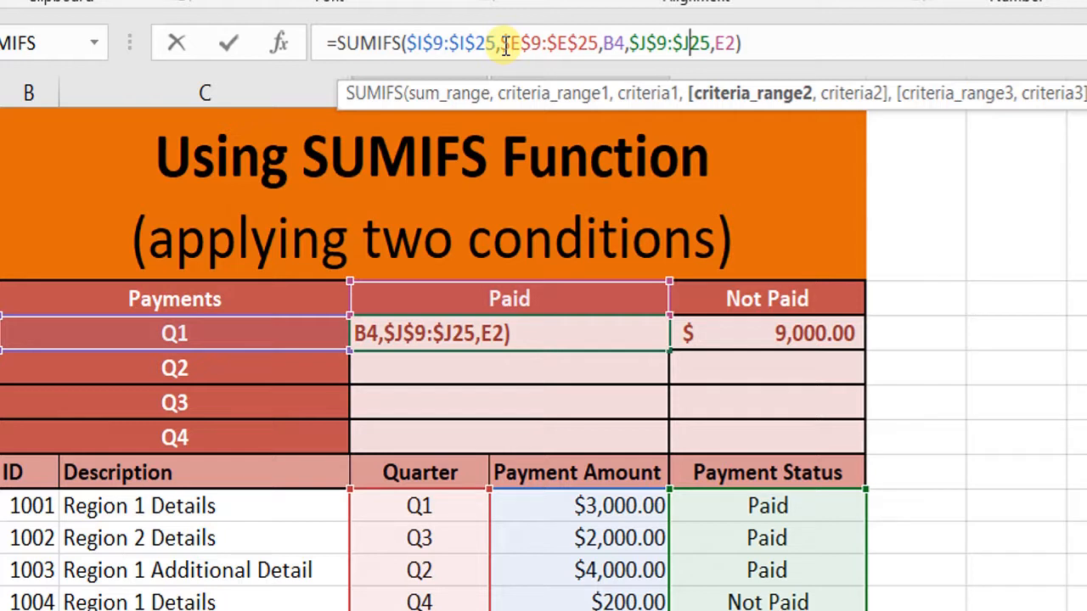
{"action": "type", "text": "$"}
Step: Make criteria2 in the Q1 Paid formula absolute as $E$2 and accept the formula
{"action": "key", "text": "Right"}
{"action": "key", "text": "Right"}
{"action": "key", "text": "Right"}
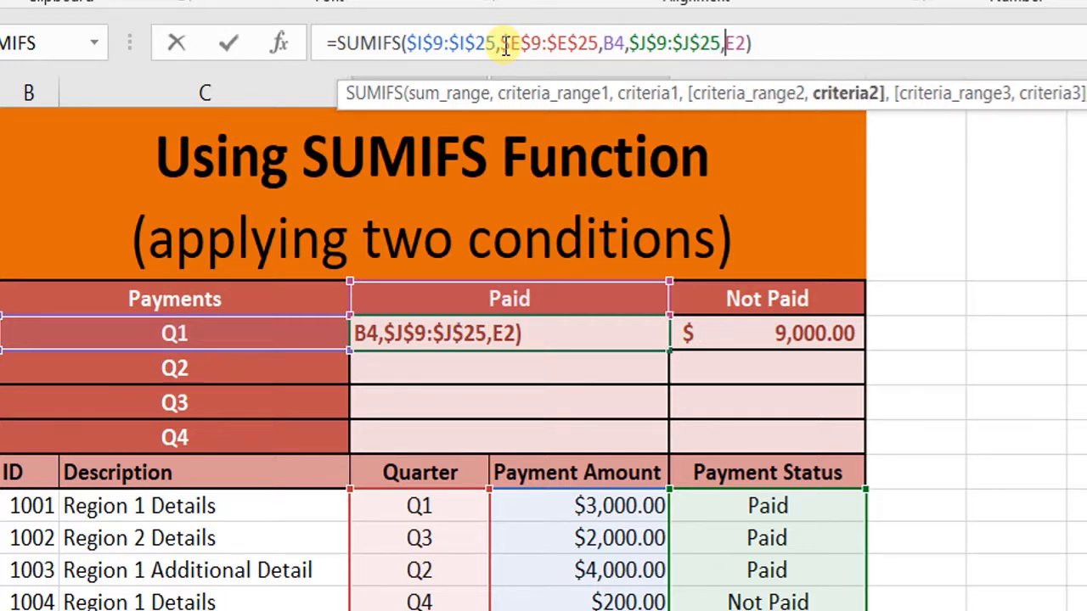
{"action": "type", "text": "$"}
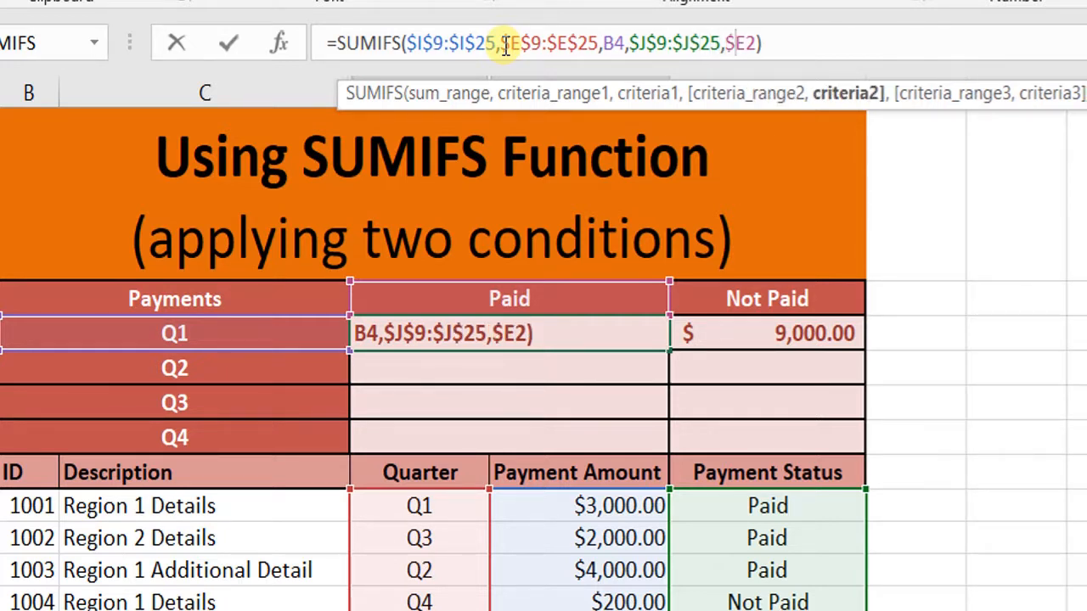
{"action": "key", "text": "Right"}
{"action": "type", "text": "$"}
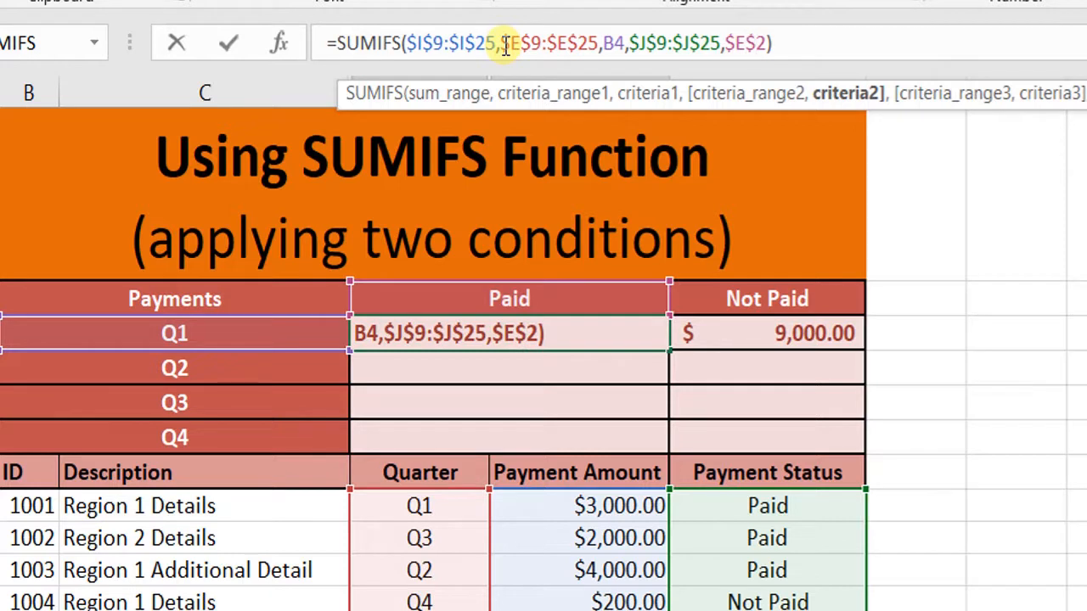
{"action": "key", "text": "Return"}
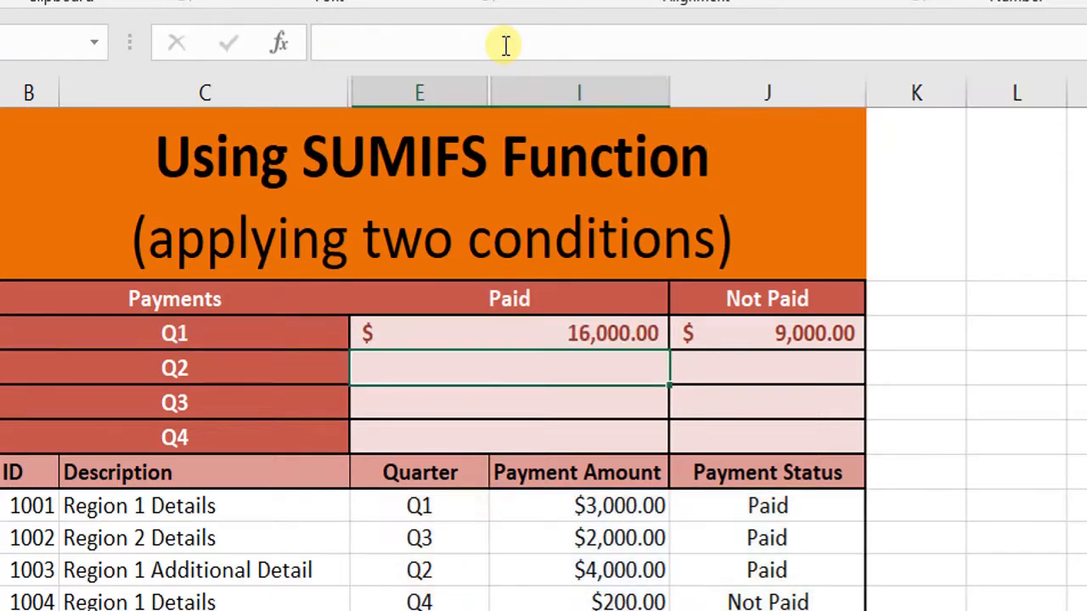
Step: Fill the Q1 Paid formula down the Paid column to Q2, Q3 and Q4, and check the copied Q3 formula
{"action": "left_click", "coordinate": [564, 343]}
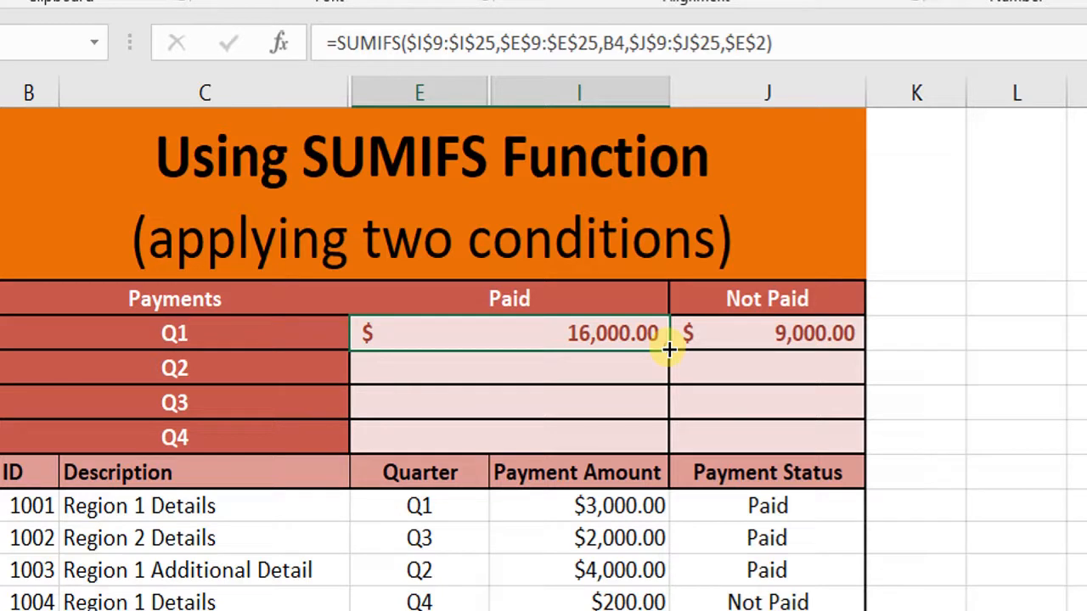
{"action": "left_click_drag", "start_coordinate": [670, 350], "coordinate": [643, 376]}
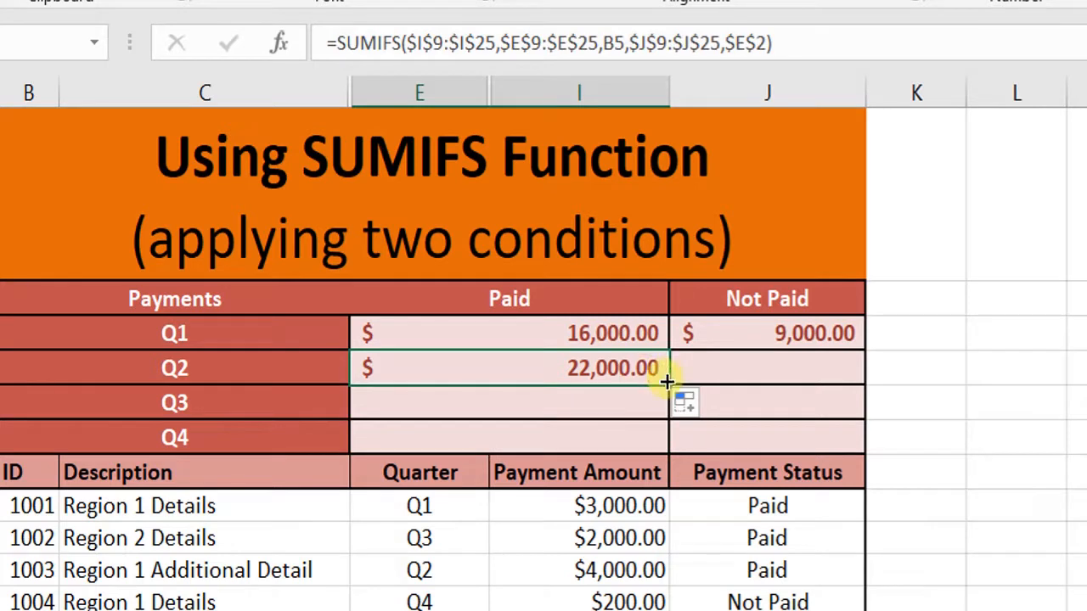
{"action": "double_click", "coordinate": [666, 382]}
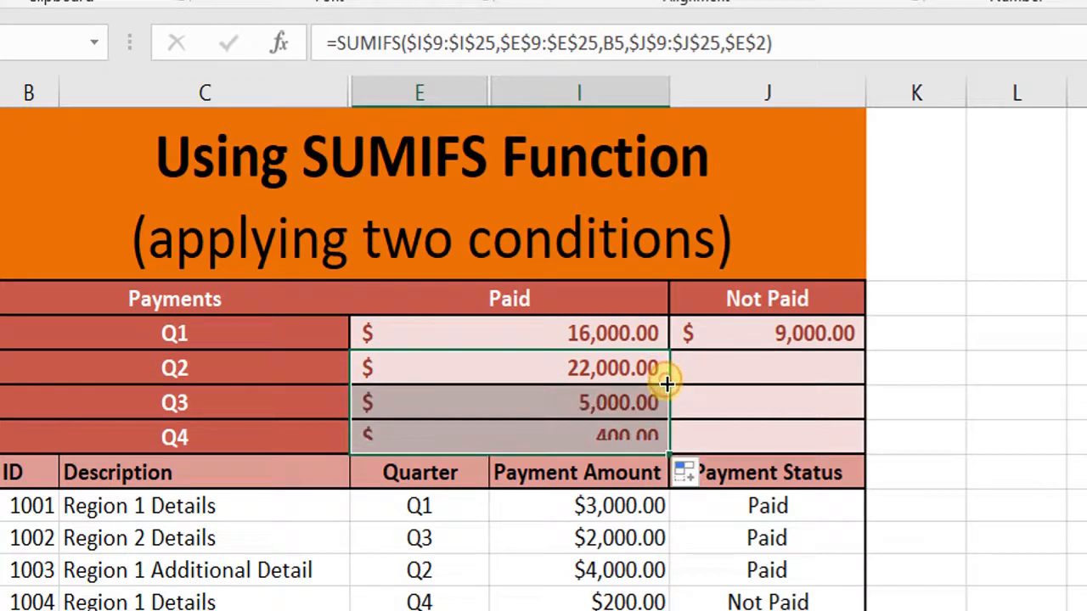
{"action": "left_click", "coordinate": [752, 359]}
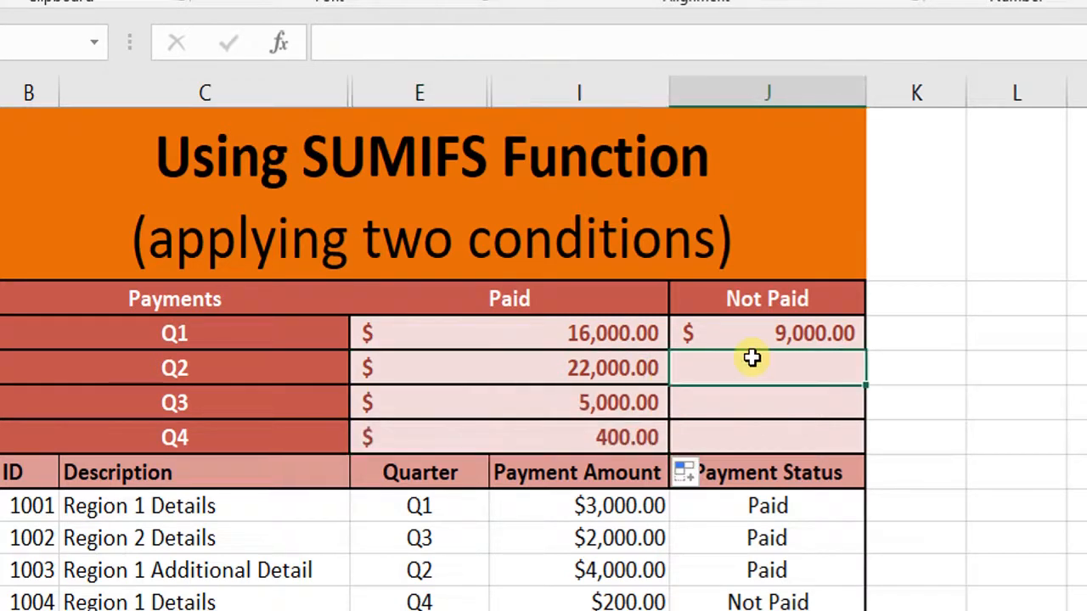
{"action": "left_click", "coordinate": [646, 388]}
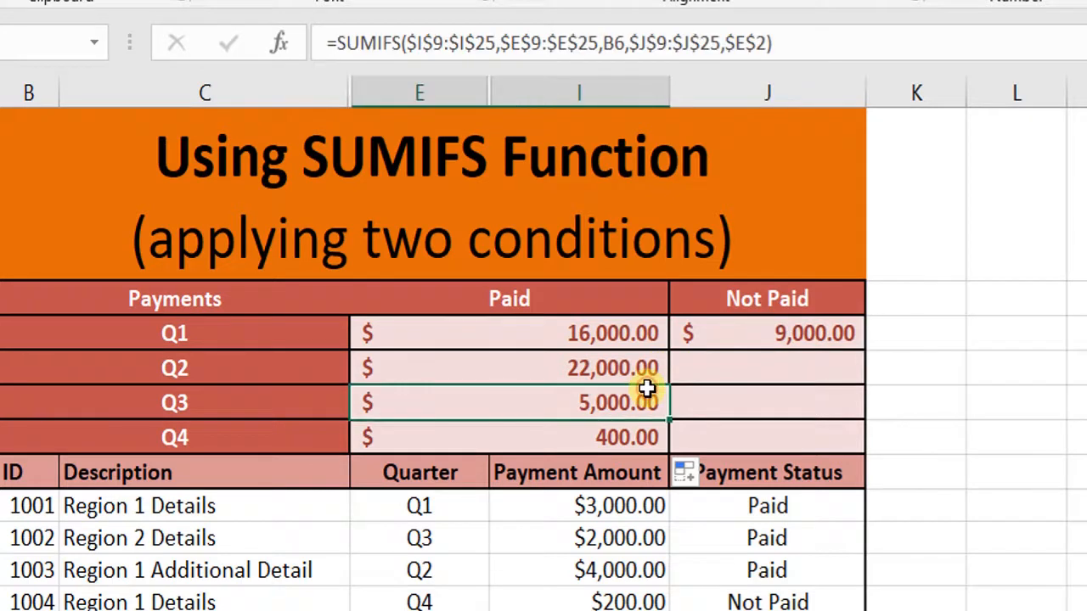
Step: Make the sum range in the Q1 Not Paid formula in J4 absolute as $I$9:$I$25
{"action": "left_click", "coordinate": [780, 339]}
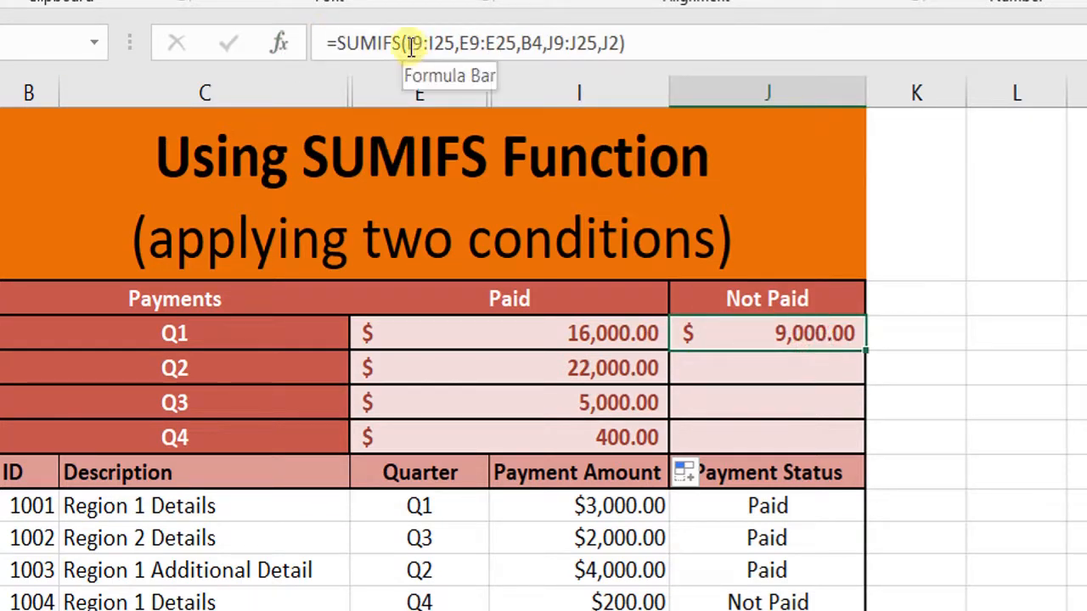
{"action": "left_click", "coordinate": [411, 44]}
{"action": "type", "text": "$"}
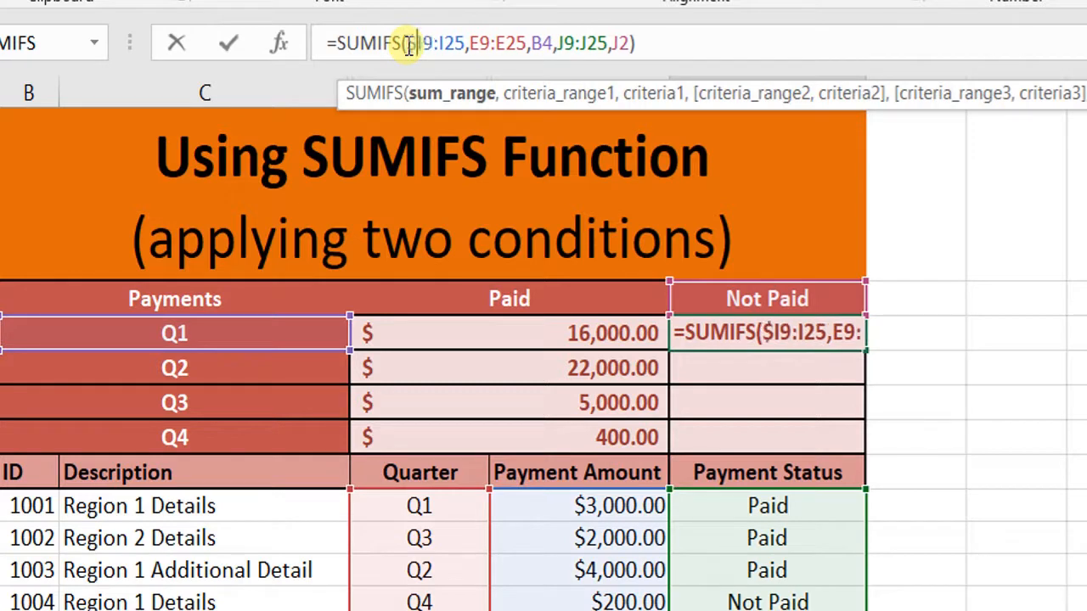
{"action": "key", "text": "Right"}
{"action": "key", "text": "Right"}
{"action": "key", "text": "Right"}
{"action": "key", "text": "Left"}
{"action": "type", "text": "$"}
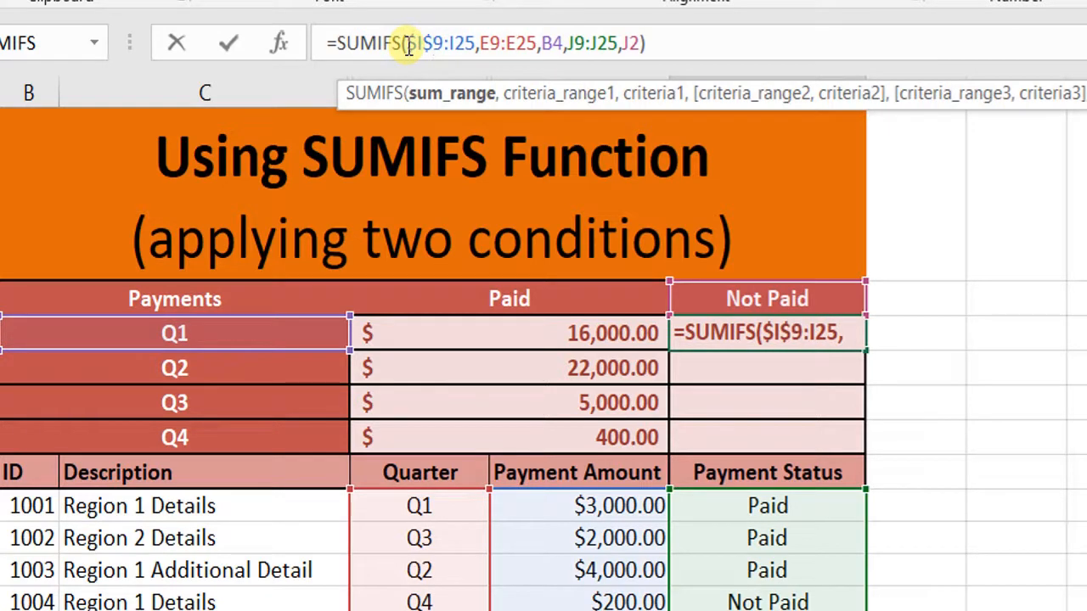
{"action": "key", "text": "Right"}
{"action": "key", "text": "Right"}
{"action": "key", "text": "Right"}
{"action": "key", "text": "Left"}
{"action": "type", "text": "$I"}
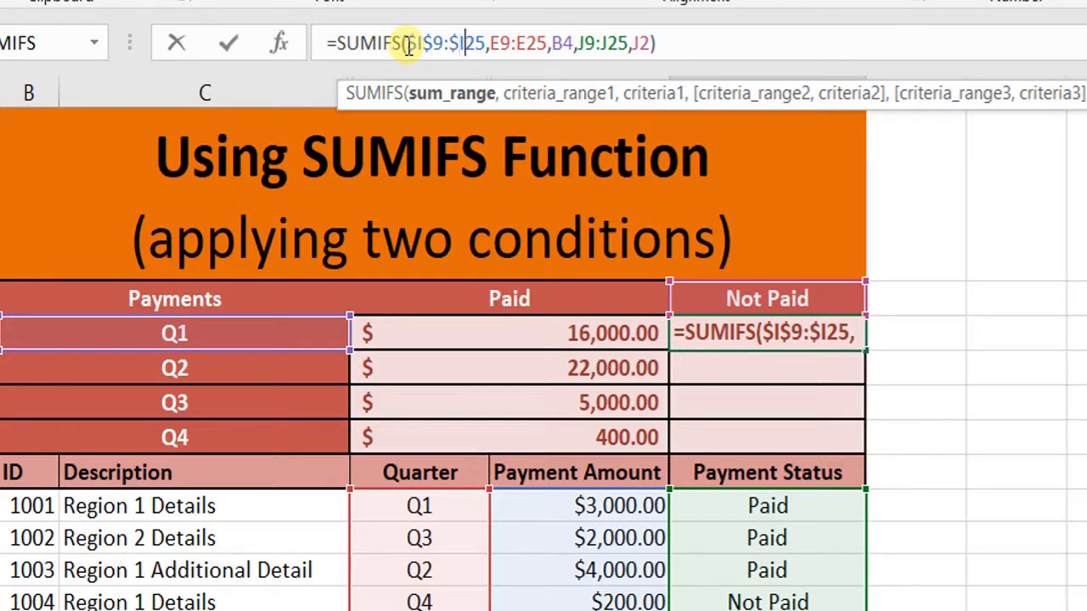
{"action": "type", "text": "$"}
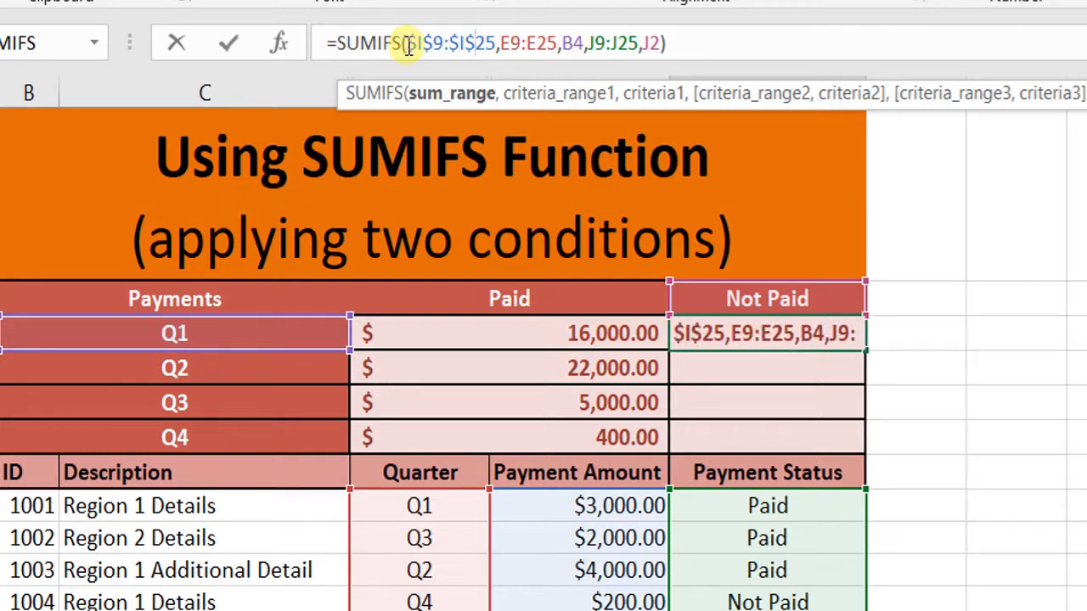
Step: Make criteria_range1 in the Q1 Not Paid formula absolute as $E$9:$E$25
{"action": "key", "text": "Right"}
{"action": "type", "text": "$"}
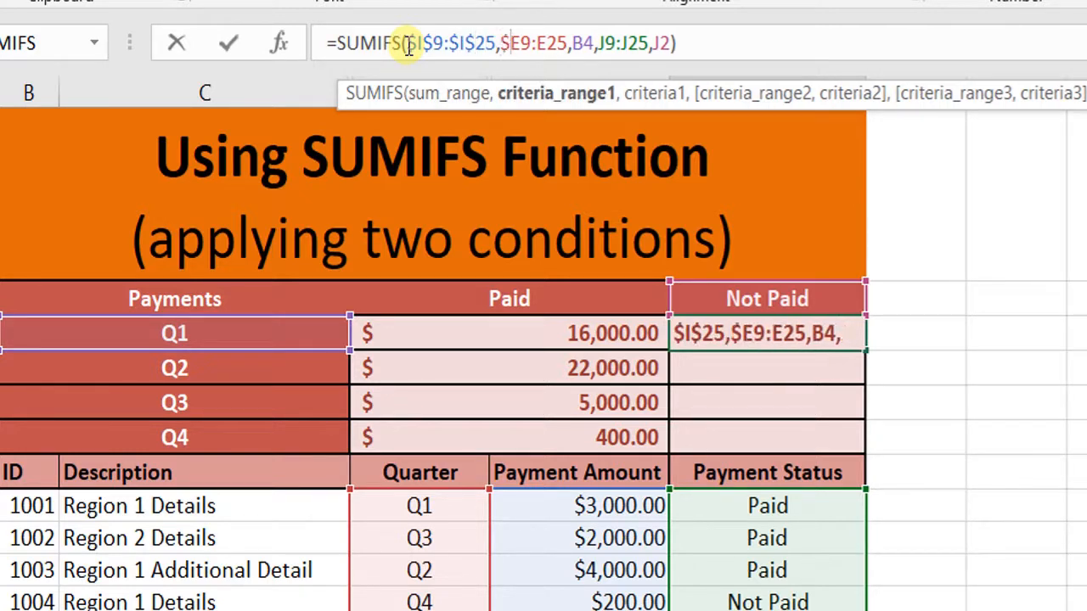
{"action": "key", "text": "Right"}
{"action": "type", "text": "$"}
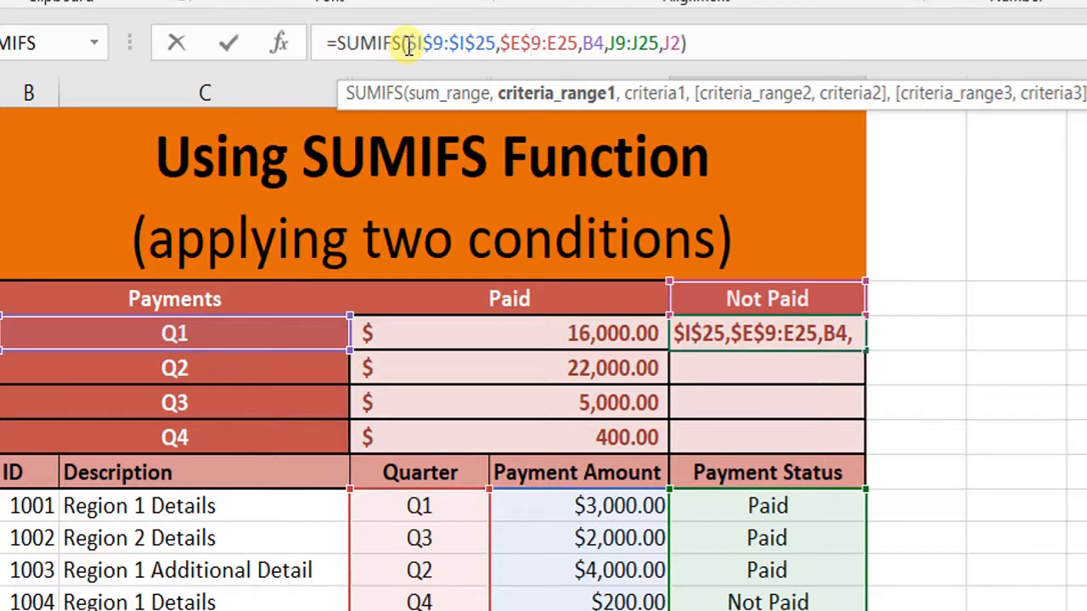
{"action": "key", "text": "Right"}
{"action": "key", "text": "Right"}
{"action": "type", "text": "$"}
{"action": "key", "text": "Right"}
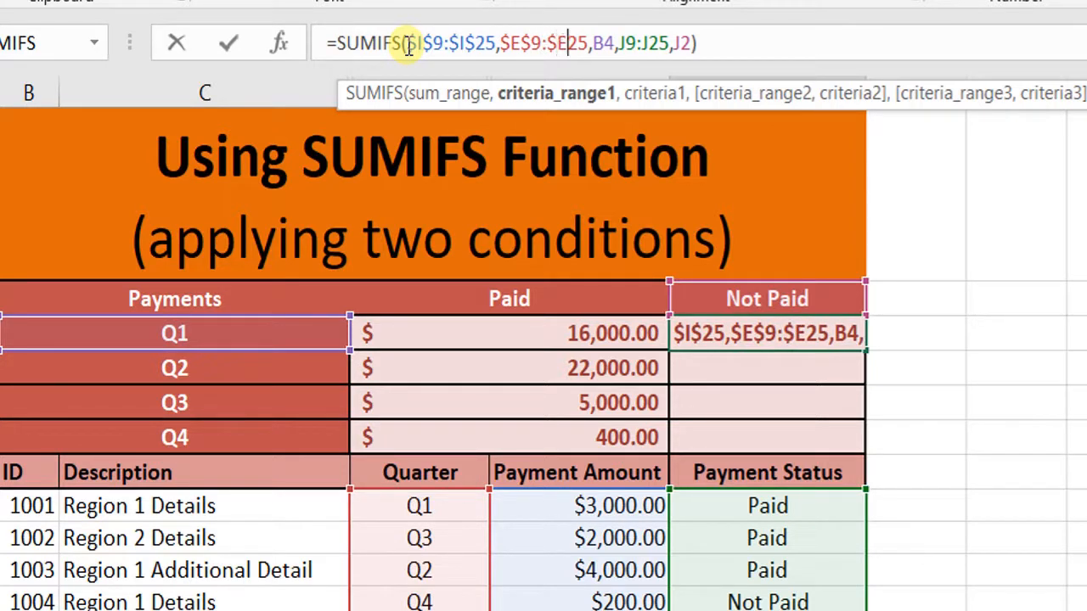
{"action": "type", "text": "$"}
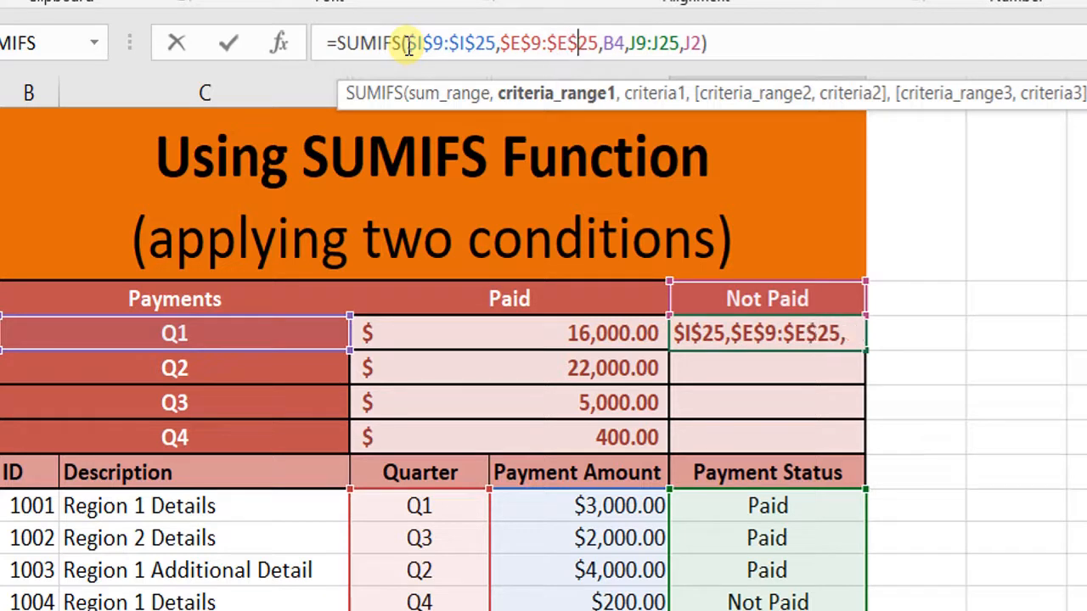
Step: Make criteria_range2 in the Q1 Not Paid formula absolute as $J$9:$J$25
{"action": "key", "text": "Right"}
{"action": "key", "text": "Right"}
{"action": "key", "text": "Right"}
{"action": "key", "text": "Right"}
{"action": "key", "text": "Right"}
{"action": "key", "text": "Right"}
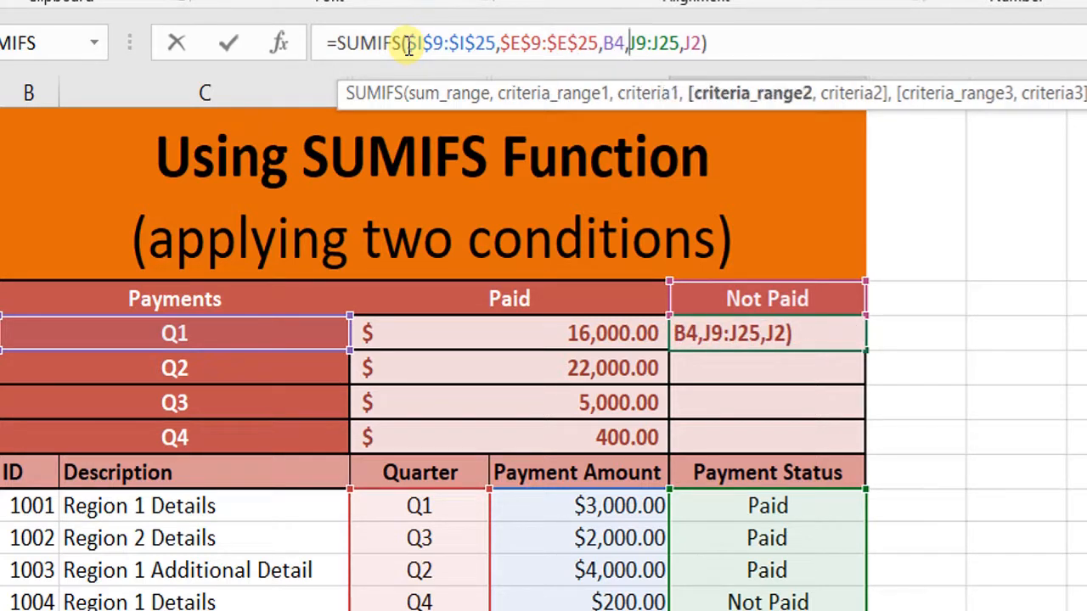
{"action": "type", "text": "$"}
{"action": "key", "text": "Right"}
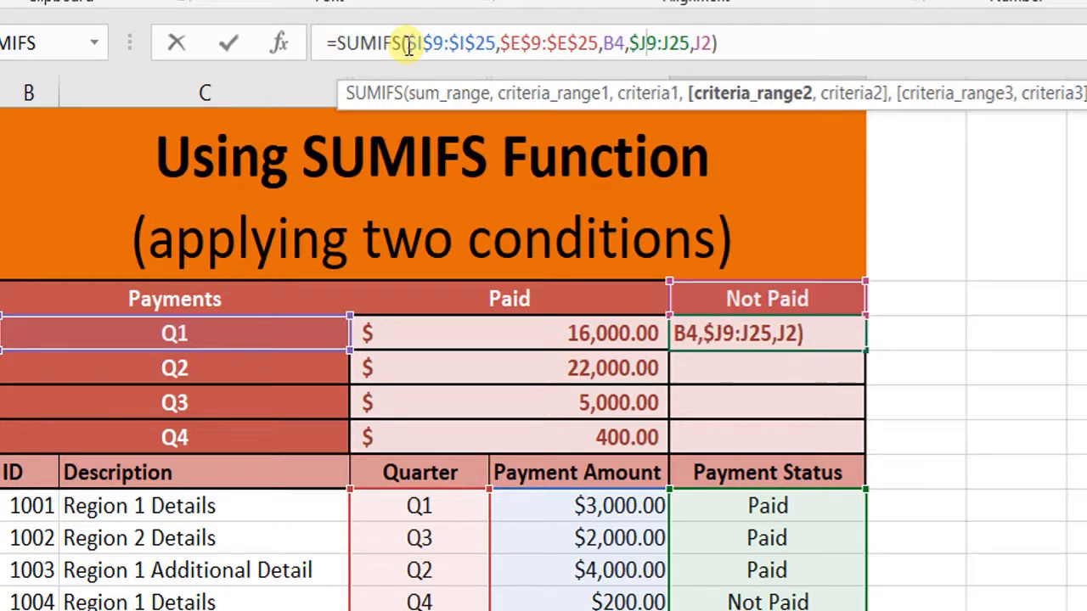
{"action": "type", "text": "$"}
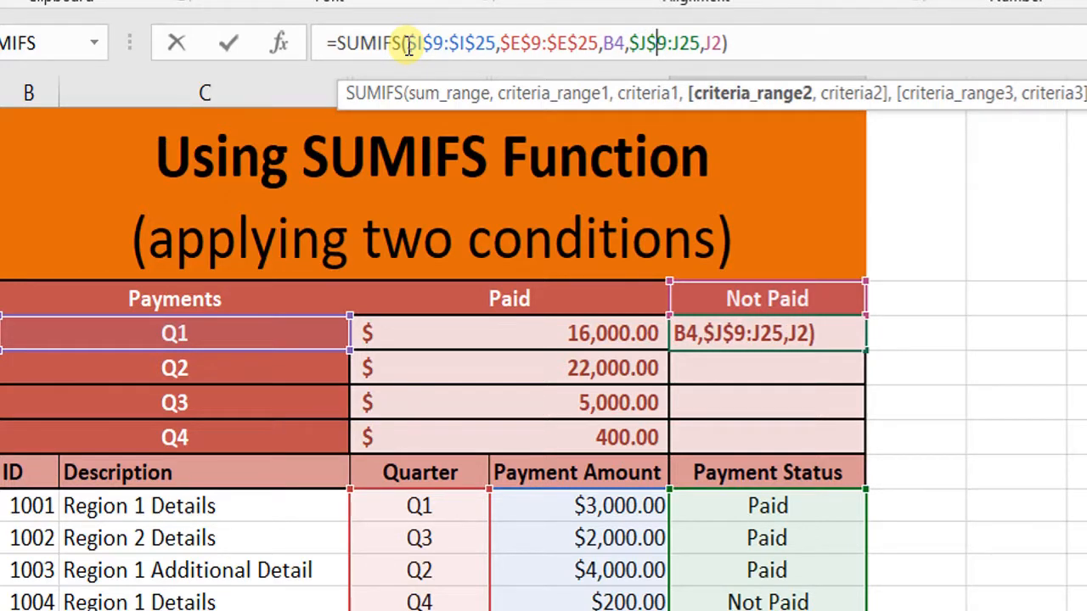
{"action": "key", "text": "Right"}
{"action": "key", "text": "Right"}
{"action": "type", "text": "$I"}
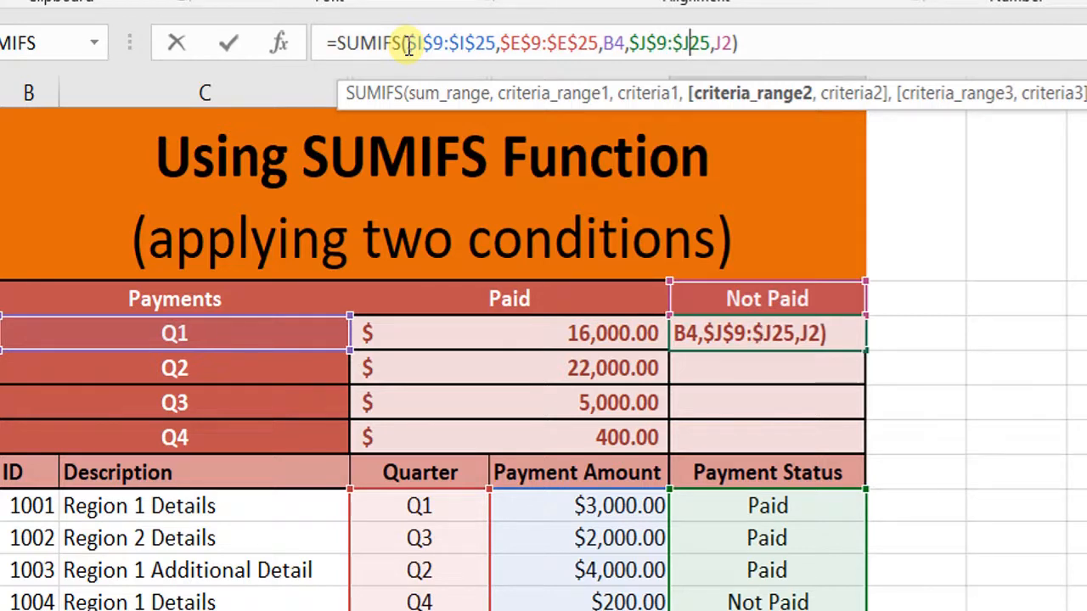
{"action": "type", "text": "$"}
Step: Make criteria2 in the Q1 Not Paid formula absolute as $J$2 and accept the formula
{"action": "key", "text": "Right"}
{"action": "key", "text": "Right"}
{"action": "key", "text": "Right"}
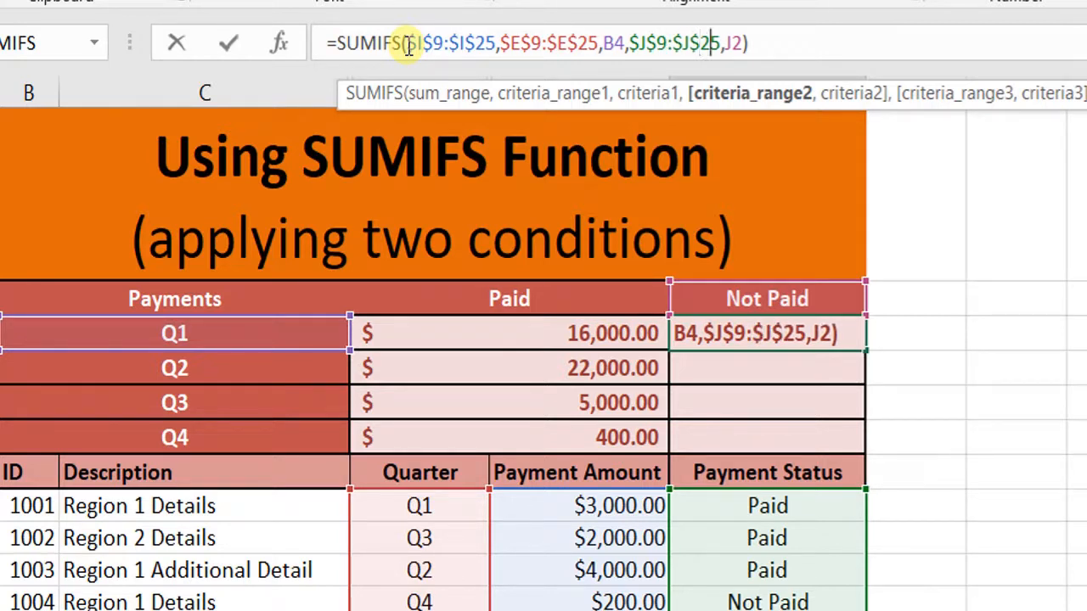
{"action": "type", "text": "$"}
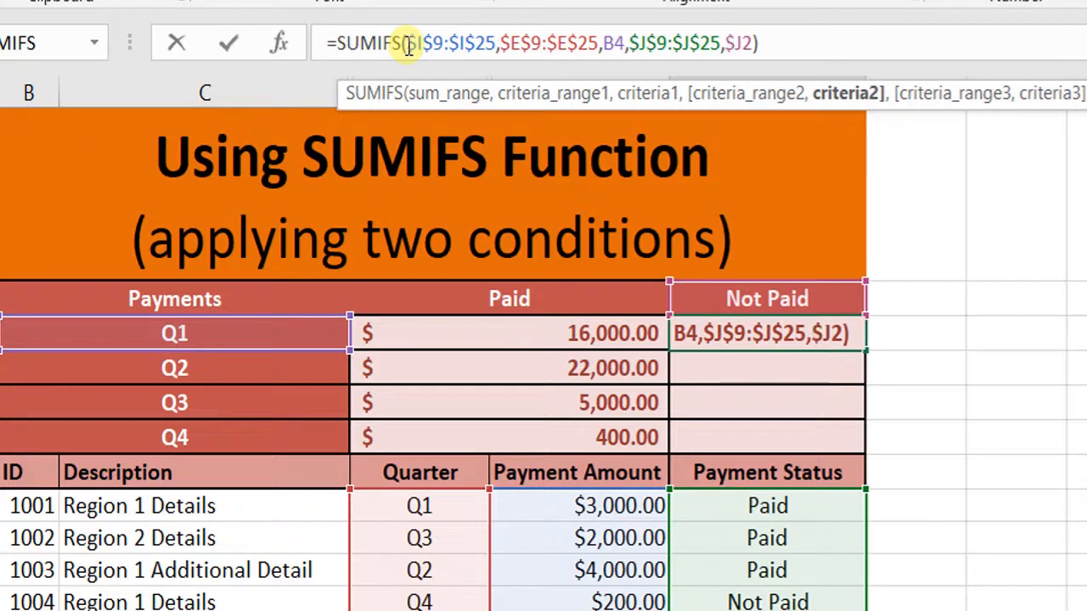
{"action": "type", "text": "$"}
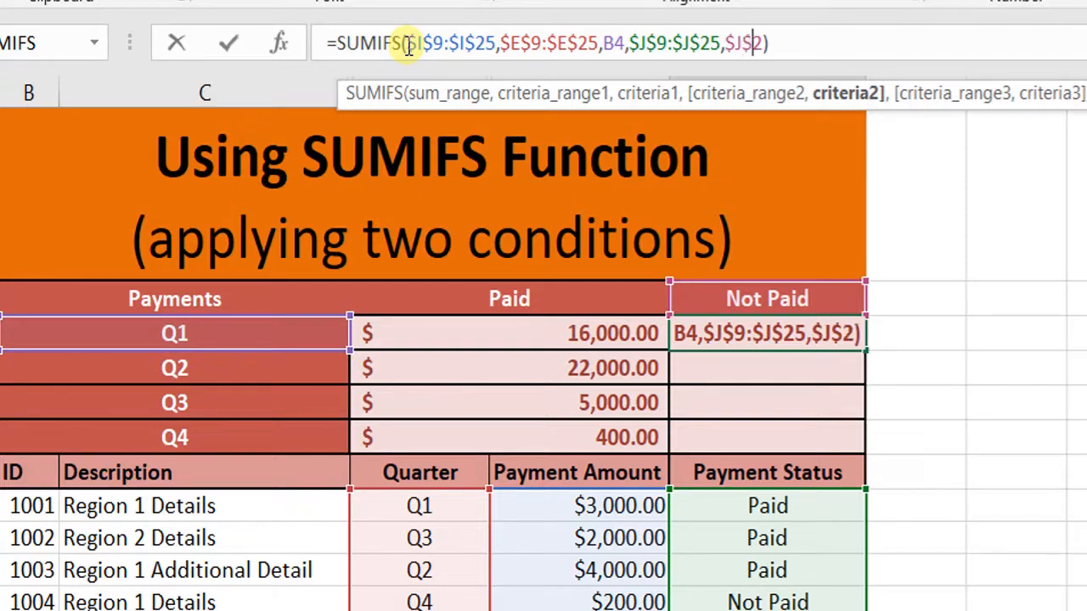
{"action": "key", "text": "Return"}
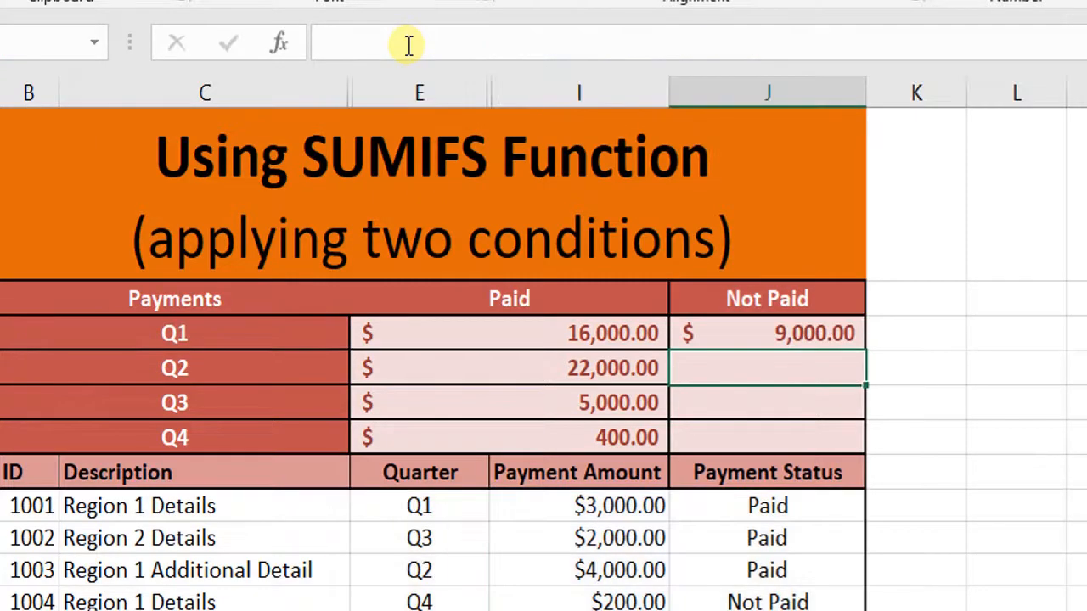
Step: Fill the Q1 Not Paid formula down the Not Paid column to Q2, Q3 and Q4, and recheck the Q1 formula
{"action": "left_click", "coordinate": [847, 328]}
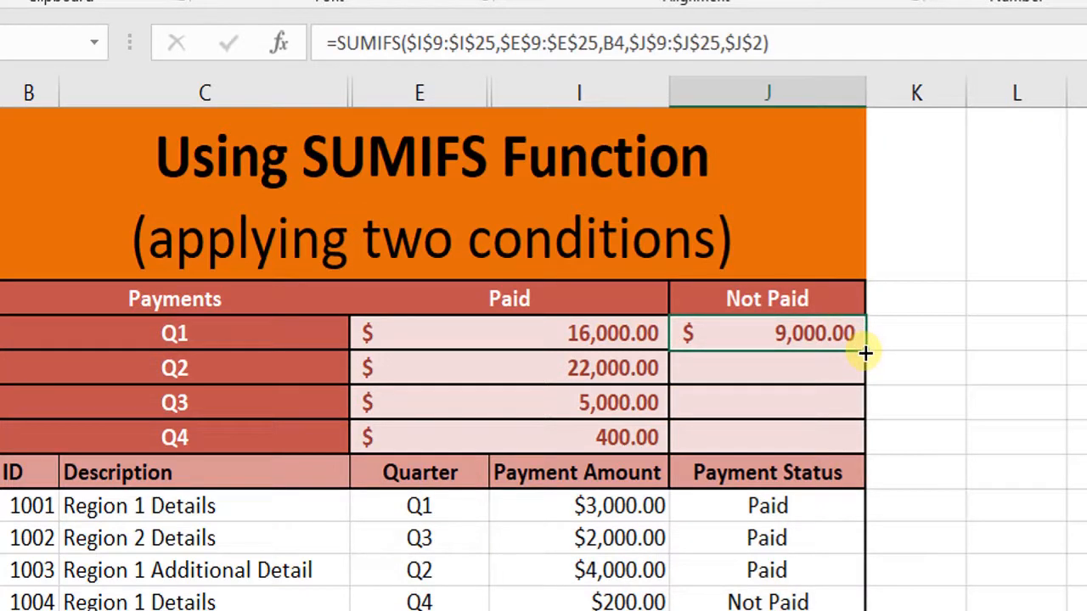
{"action": "double_click", "coordinate": [864, 352]}
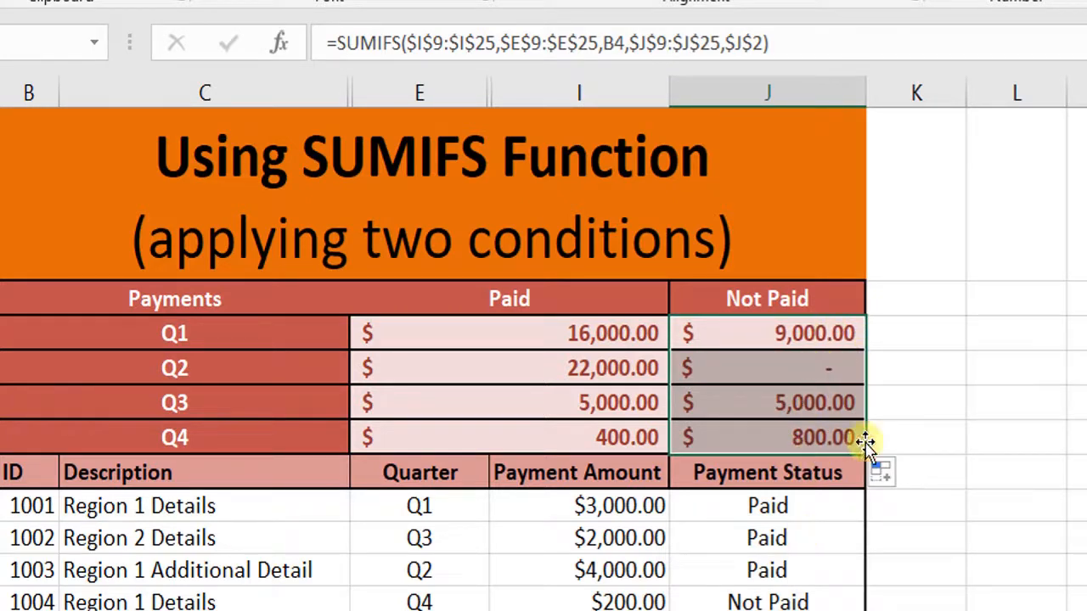
{"action": "left_click", "coordinate": [914, 437]}
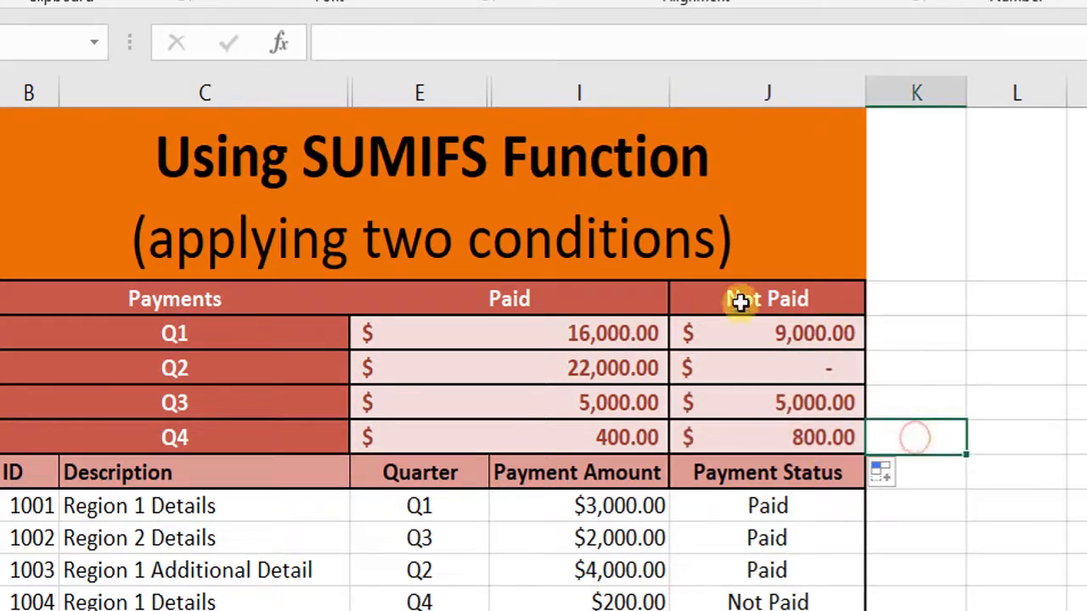
{"action": "left_click", "coordinate": [786, 319]}
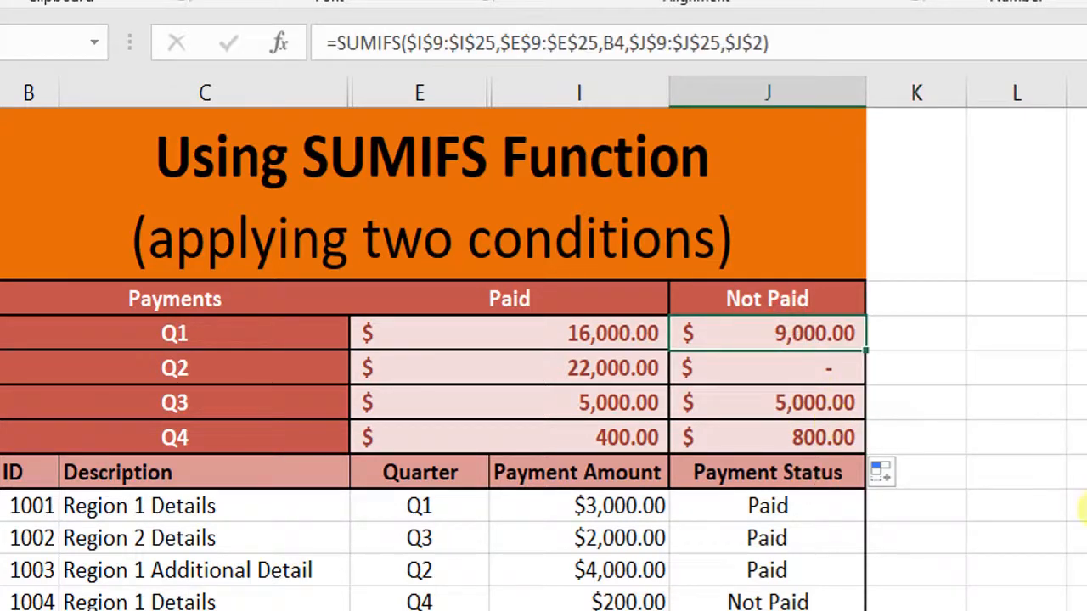
{"action": "left_click", "coordinate": [1078, 509]}
{"action": "key", "text": "Left"}
{"action": "key", "text": "Left"}
{"action": "key", "text": "Left"}
{"action": "key", "text": "Left"}
{"action": "key", "text": "Left"}
{"action": "key", "text": "Left"}
{"action": "key", "text": "Left"}
{"action": "key", "text": "Left"}
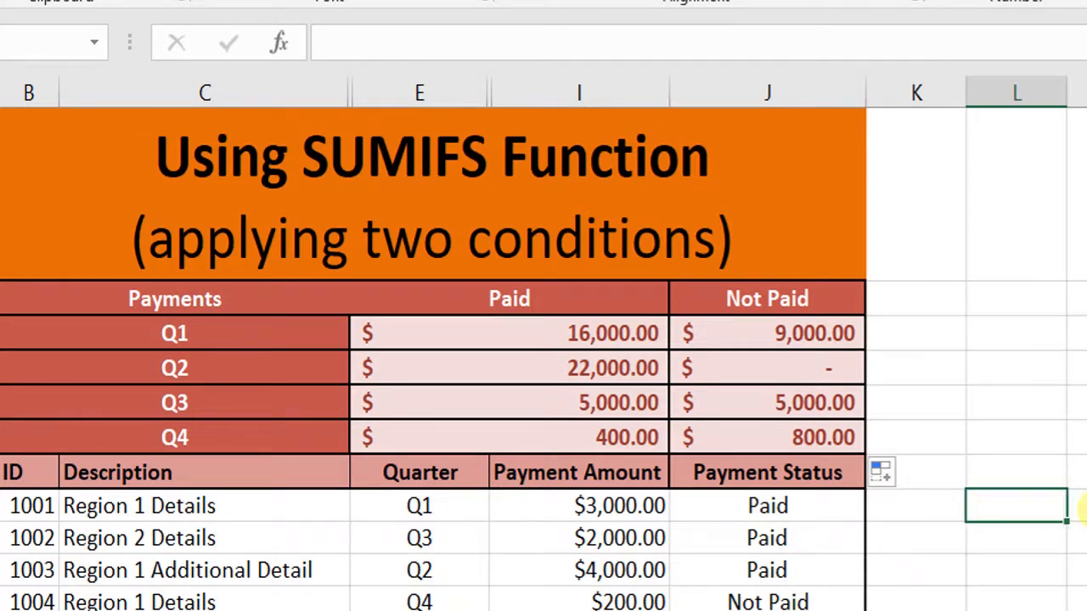
{"action": "key", "text": "Right"}
{"action": "key", "text": "Right"}
{"action": "key", "text": "Right"}
{"action": "key", "text": "Right"}
{"action": "key", "text": "Right"}
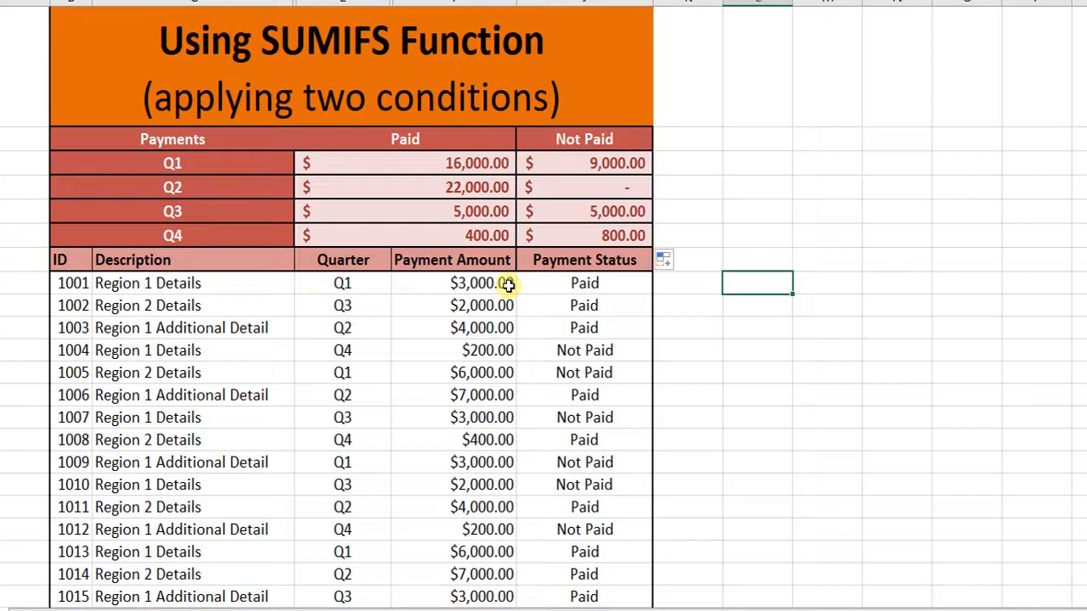
{"action": "key", "text": "Down"}
{"action": "key", "text": "Down"}
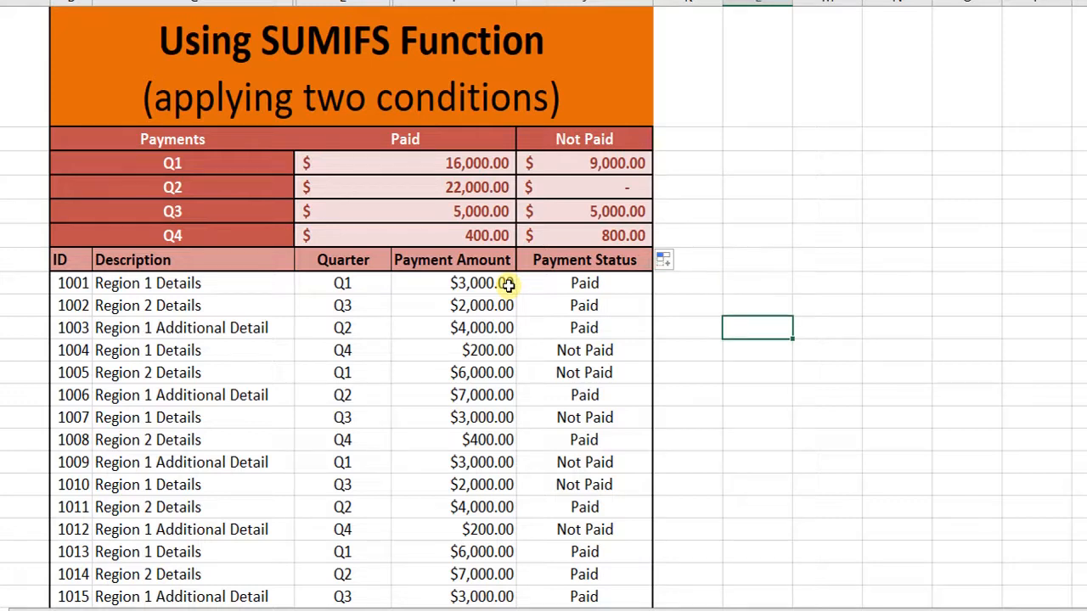